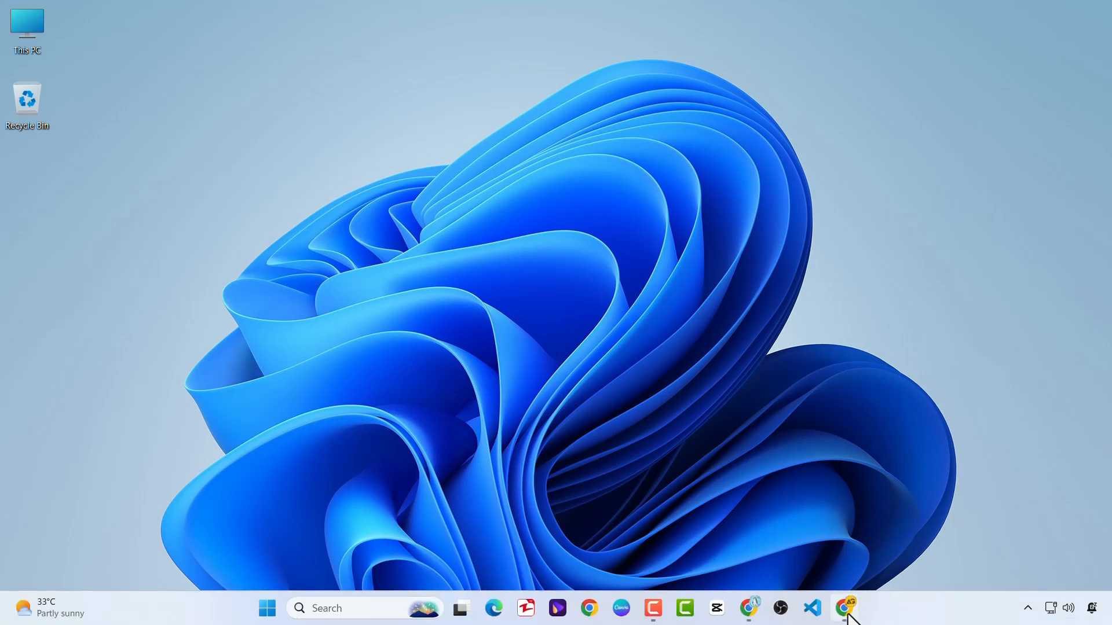
- In Chrome, search Google for "git download" and open Git's official download page for Windows
{"action": "left_click", "coordinate": [846, 611]}
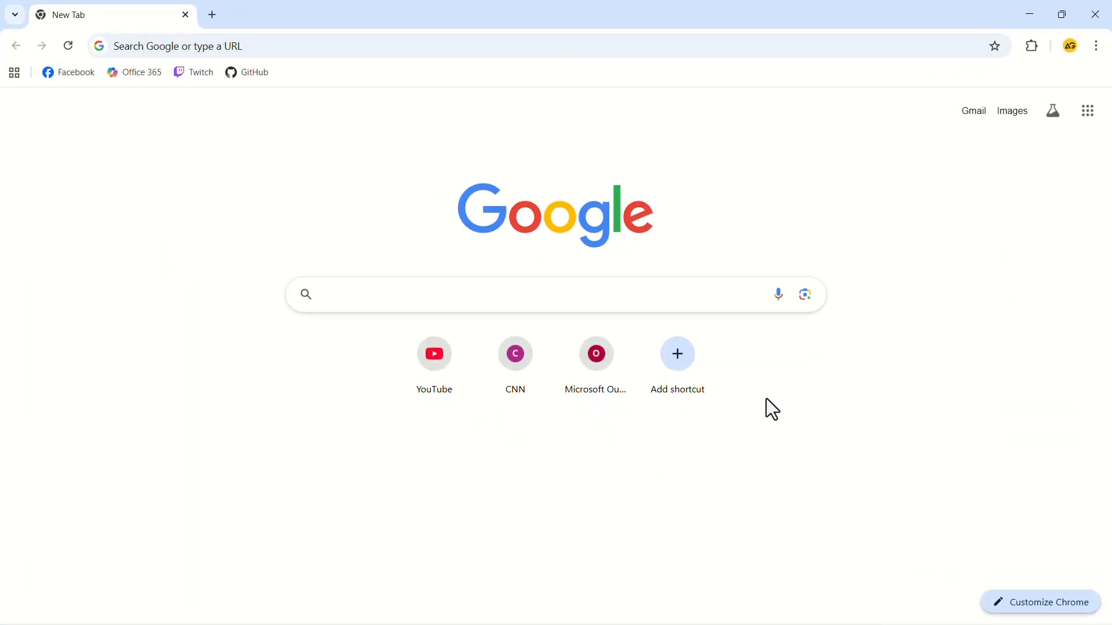
{"action": "type", "text": "git download"}
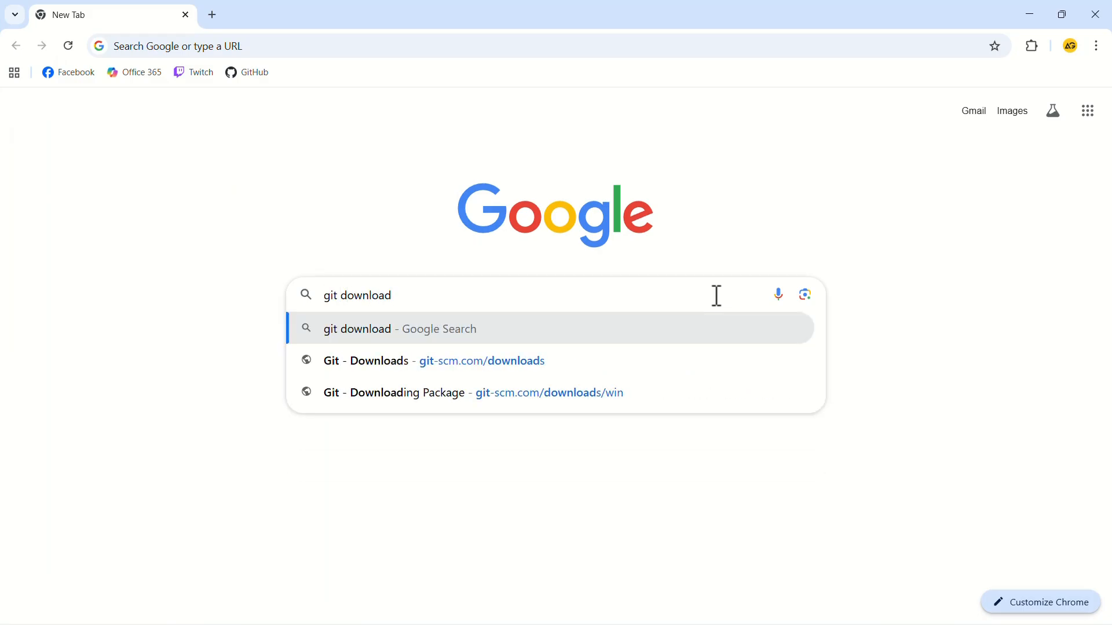
{"action": "key", "text": "Return"}
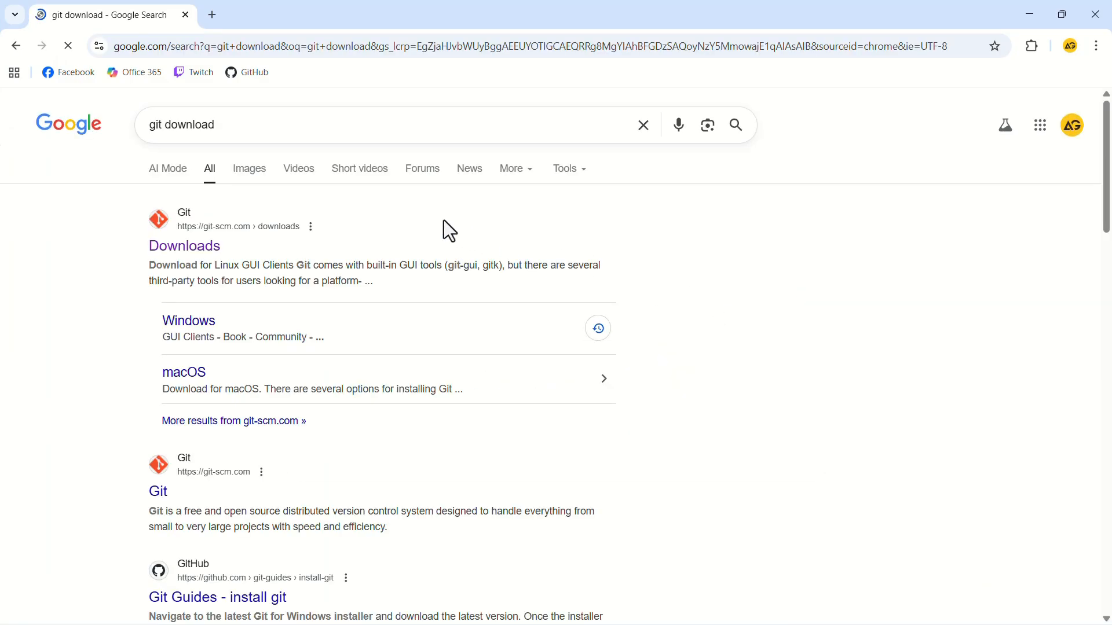
{"action": "left_click", "coordinate": [208, 248]}
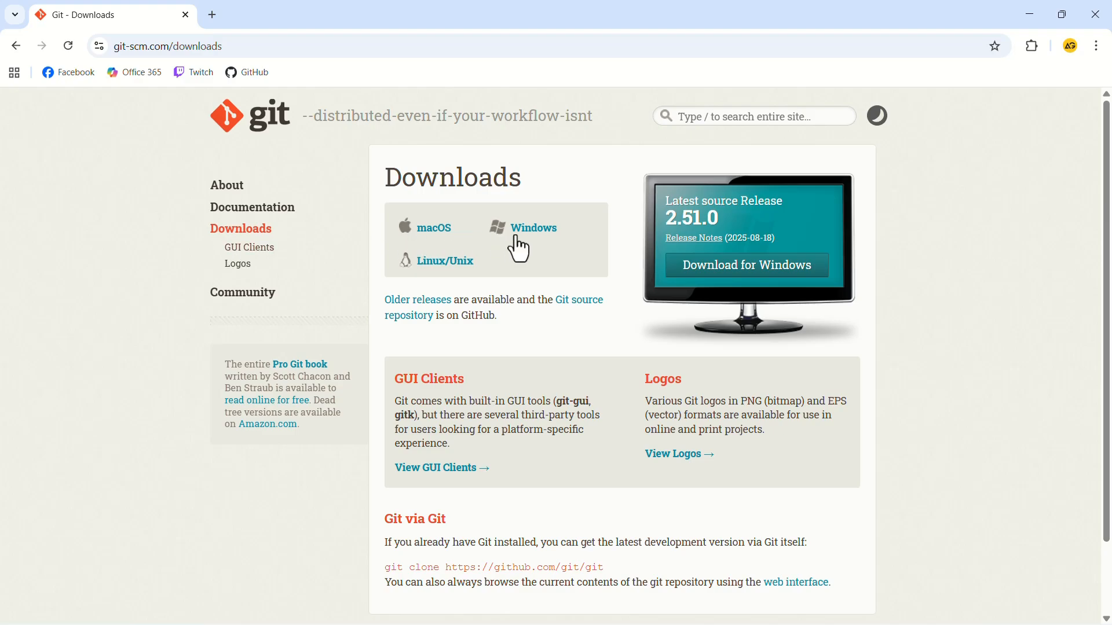
{"action": "left_click", "coordinate": [521, 238]}
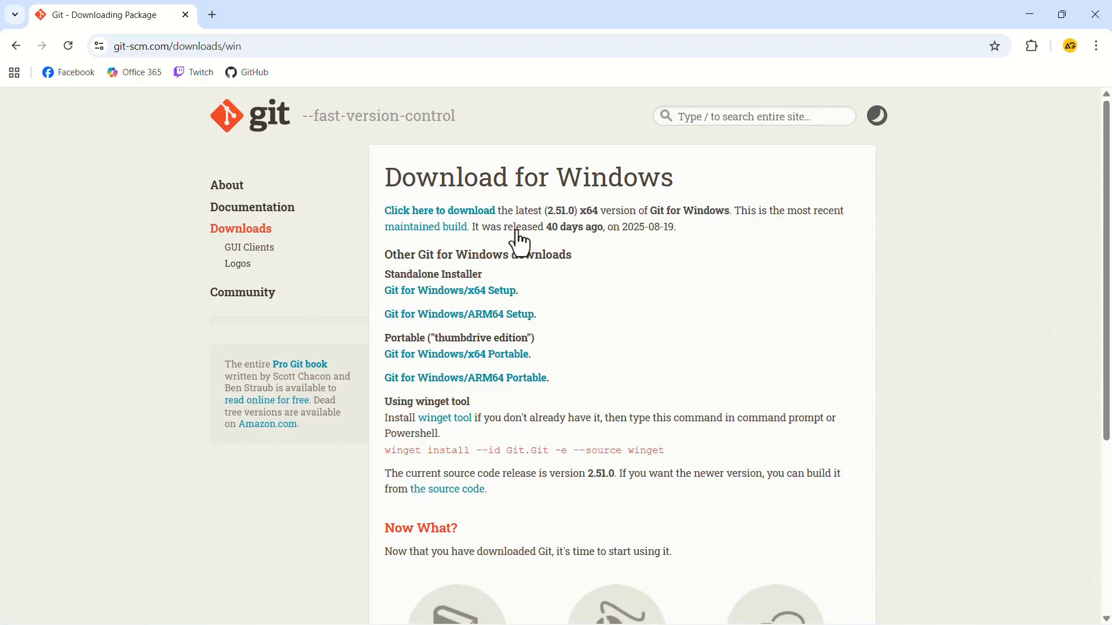
- Download the Git for Windows/x64 Setup installer into the Downloads folder
{"action": "left_click", "coordinate": [453, 291]}
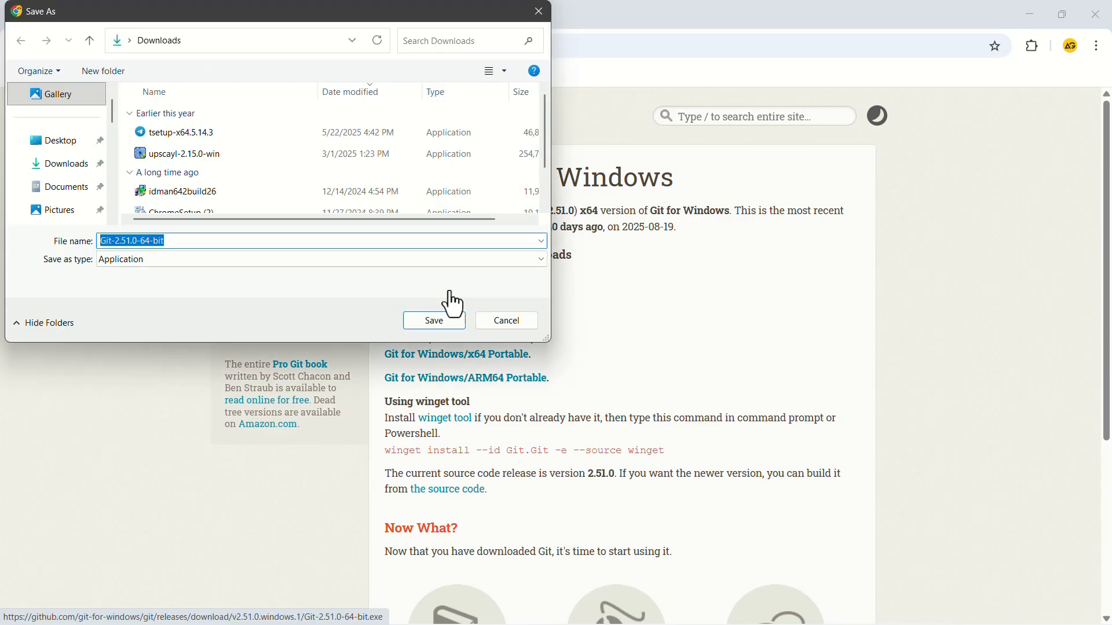
{"action": "left_click", "coordinate": [64, 167]}
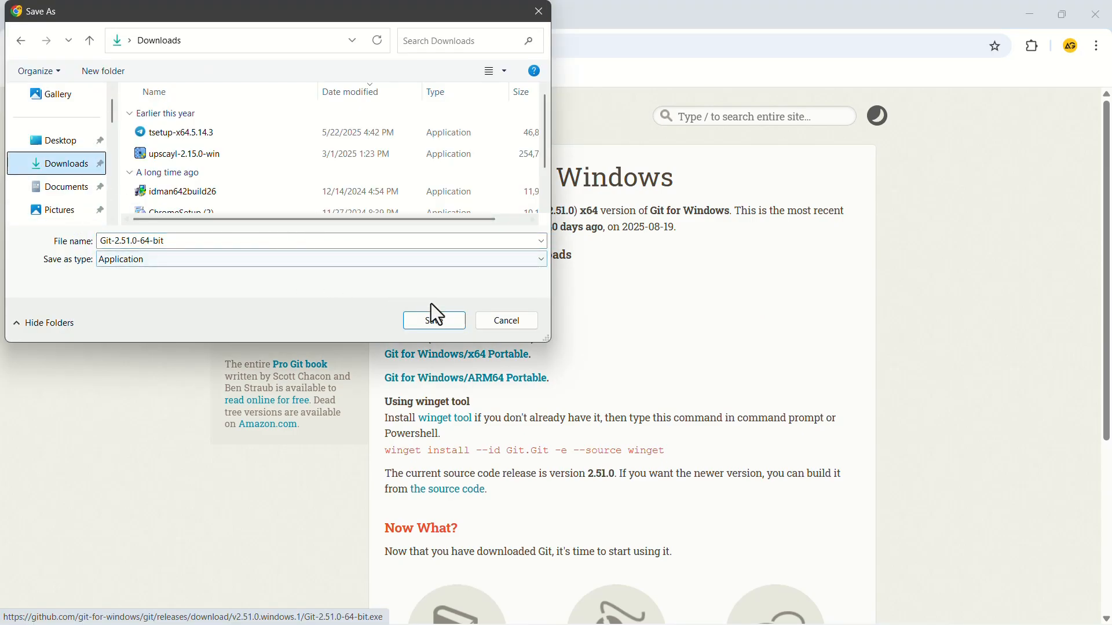
{"action": "left_click", "coordinate": [436, 320]}
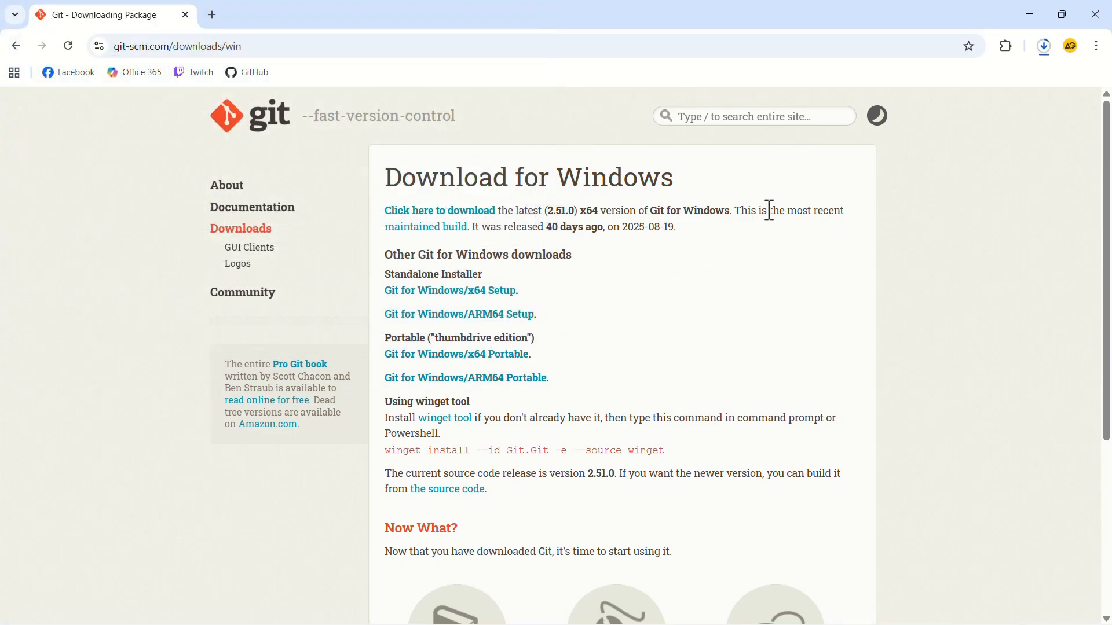
- Run the downloaded Git-2.51.0-64-bit.exe and accept the license, default destination folder and default components, continuing to the default editor choice
{"action": "left_click", "coordinate": [1037, 55]}
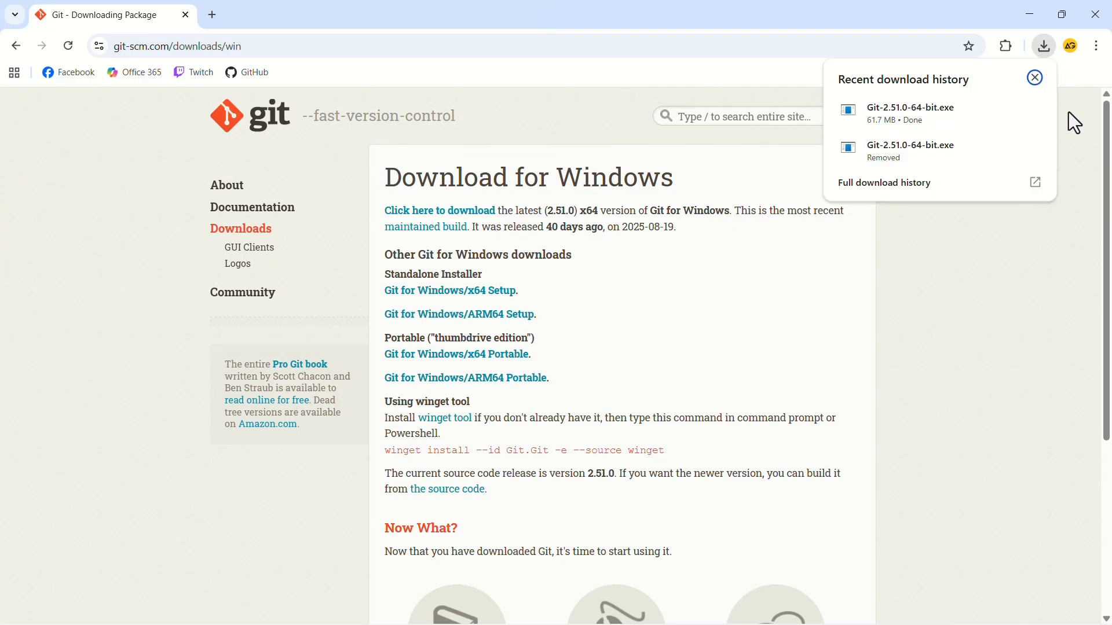
{"action": "left_click", "coordinate": [910, 113]}
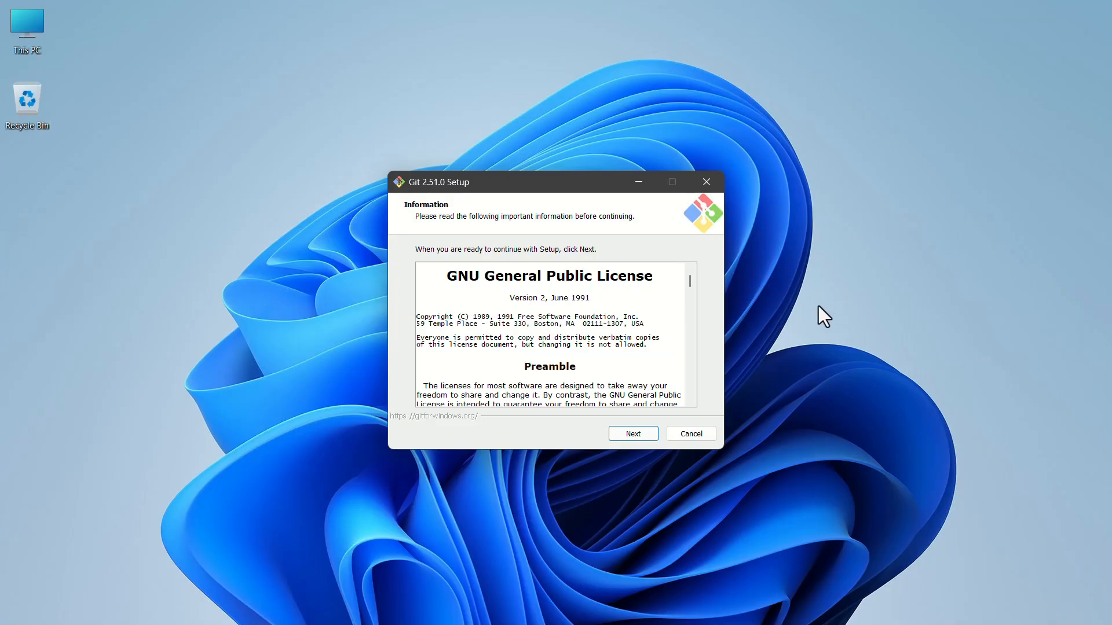
{"action": "left_click", "coordinate": [633, 434]}
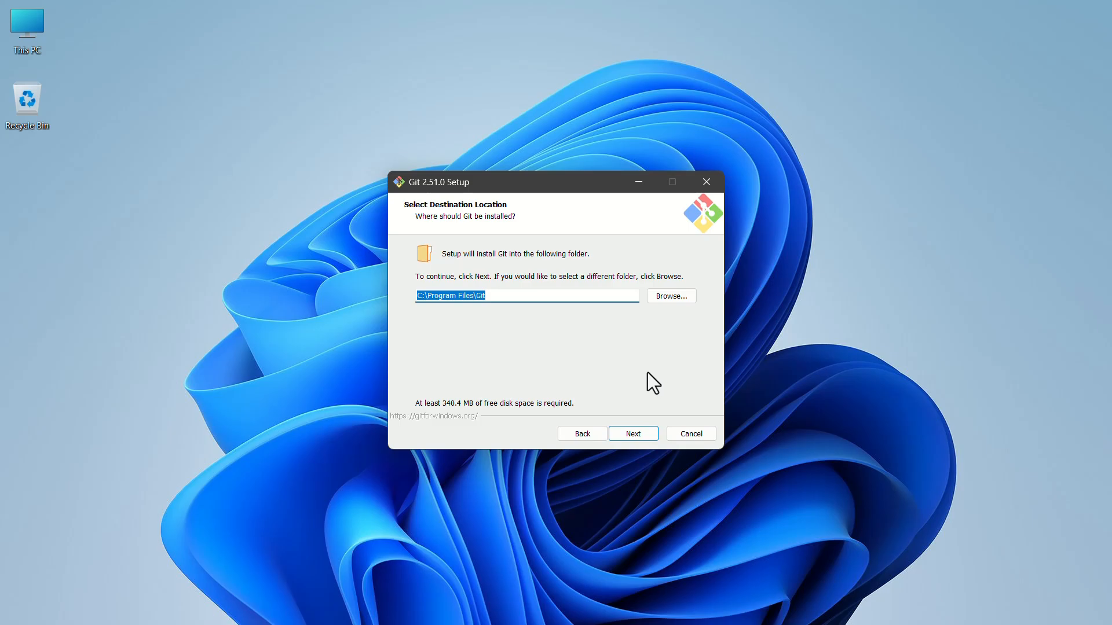
{"action": "left_click", "coordinate": [626, 436]}
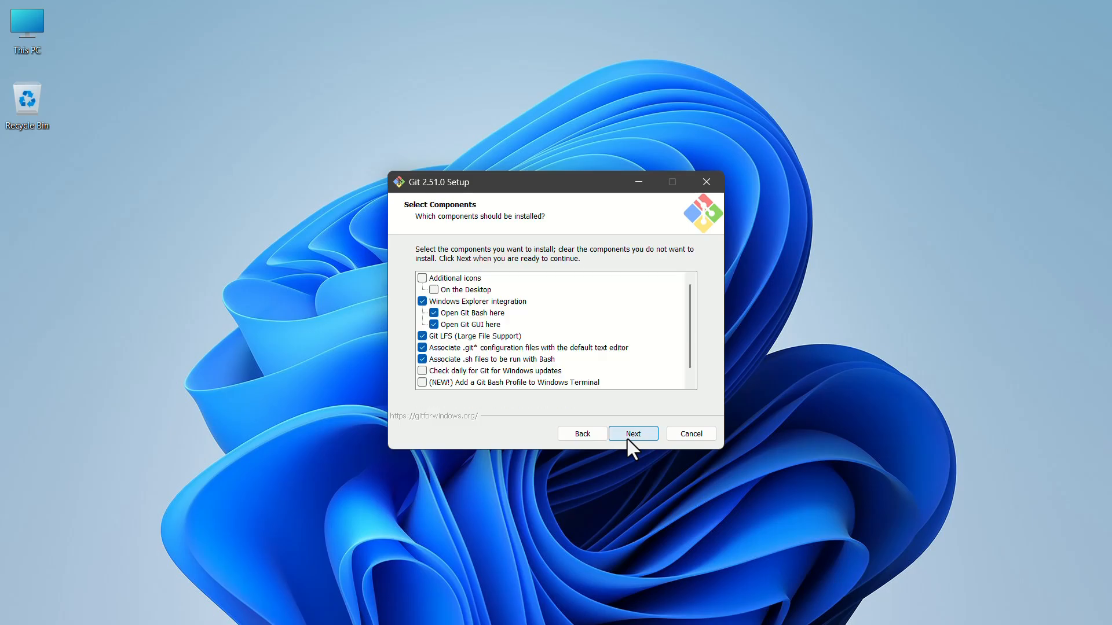
{"action": "left_click", "coordinate": [627, 435]}
{"action": "left_click", "coordinate": [629, 434]}
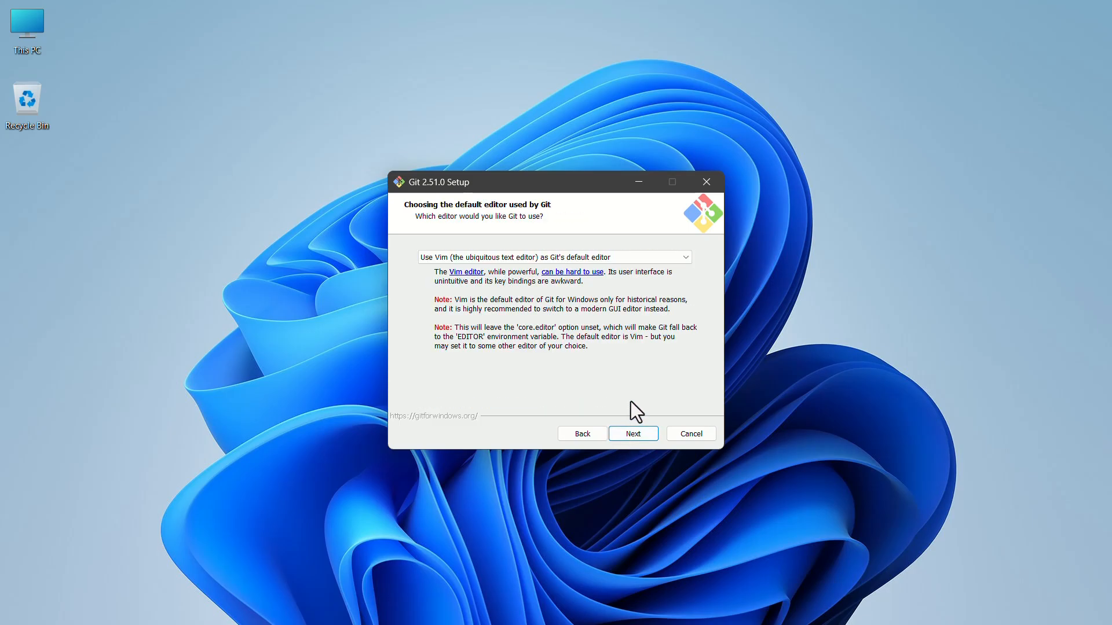
- Set Visual Studio Code as Git's default editor and accept the default settings on the remaining setup pages
{"action": "left_click", "coordinate": [685, 258]}
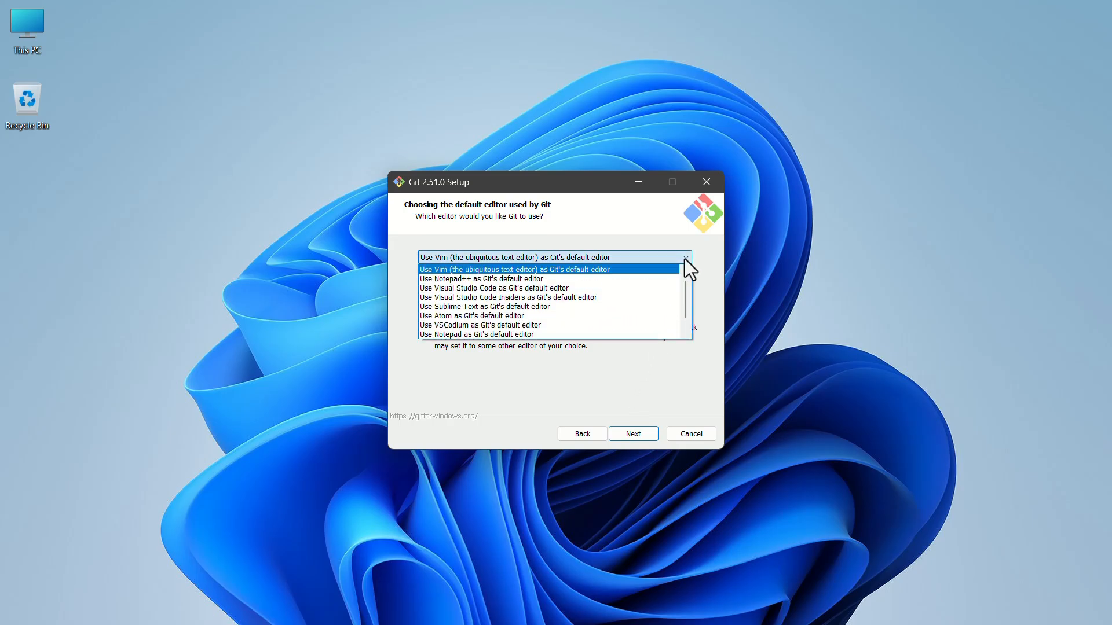
{"action": "left_click", "coordinate": [574, 286]}
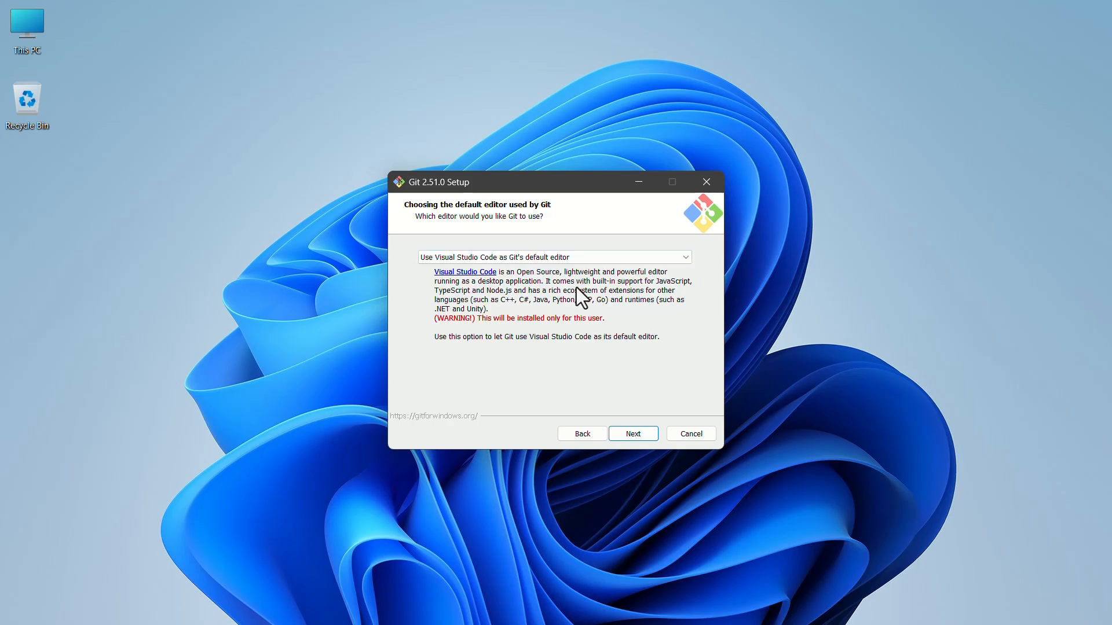
{"action": "left_click", "coordinate": [631, 434]}
{"action": "left_click", "coordinate": [631, 434]}
{"action": "left_click", "coordinate": [631, 434]}
- Install Git and finish the setup wizard with View Release Notes turned off
{"action": "left_click", "coordinate": [631, 434]}
{"action": "left_click", "coordinate": [632, 434]}
{"action": "left_click", "coordinate": [631, 435]}
{"action": "left_click", "coordinate": [631, 434]}
{"action": "left_click", "coordinate": [632, 434]}
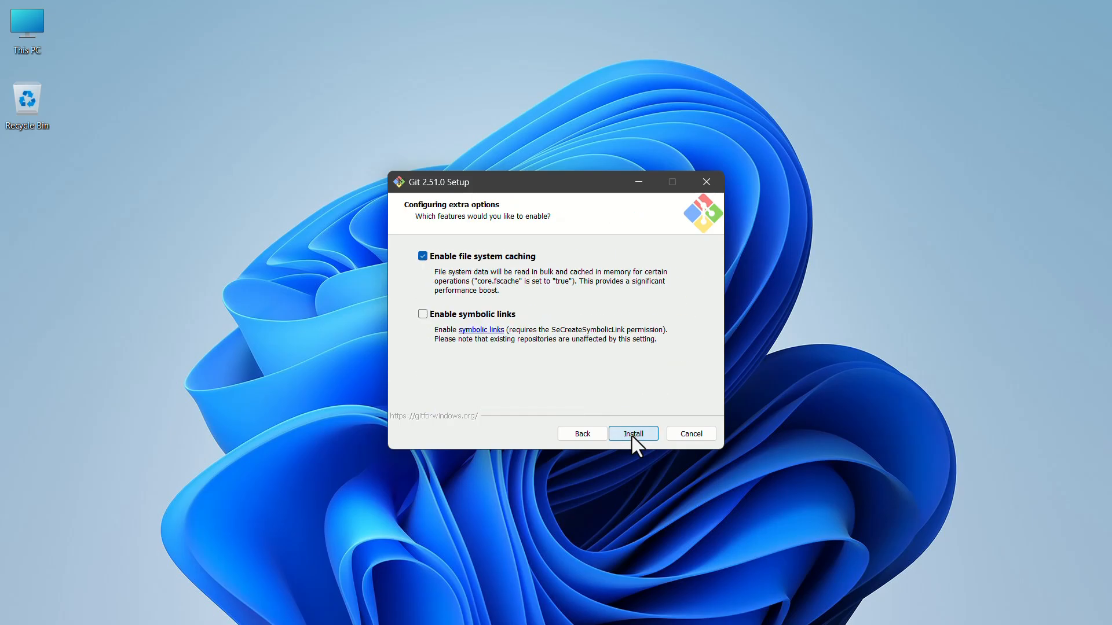
{"action": "left_click", "coordinate": [631, 434]}
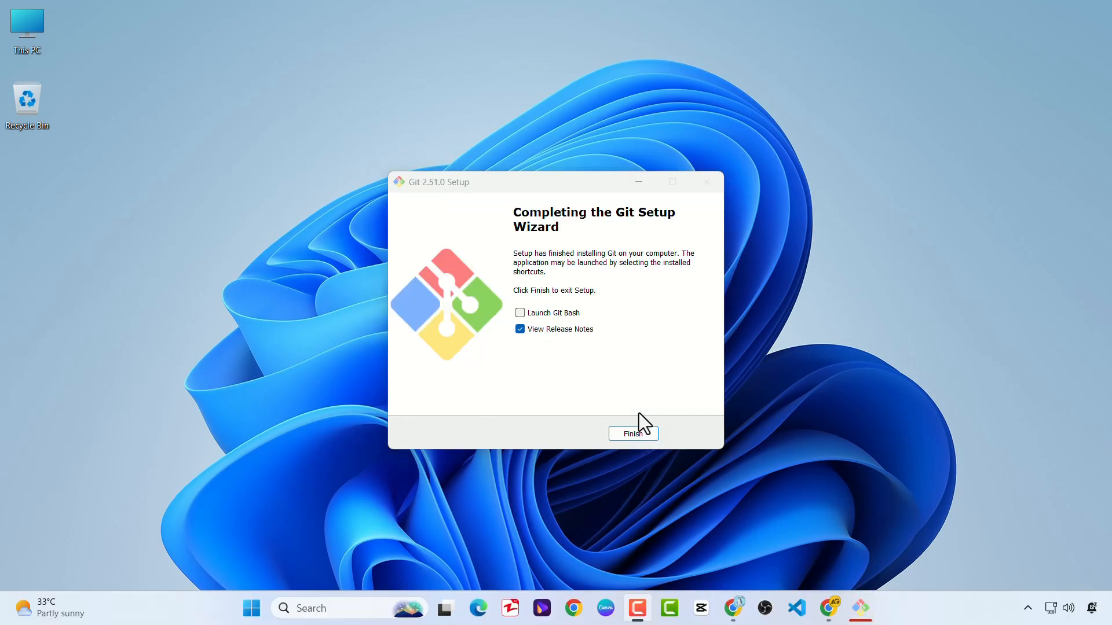
{"action": "left_click", "coordinate": [522, 330]}
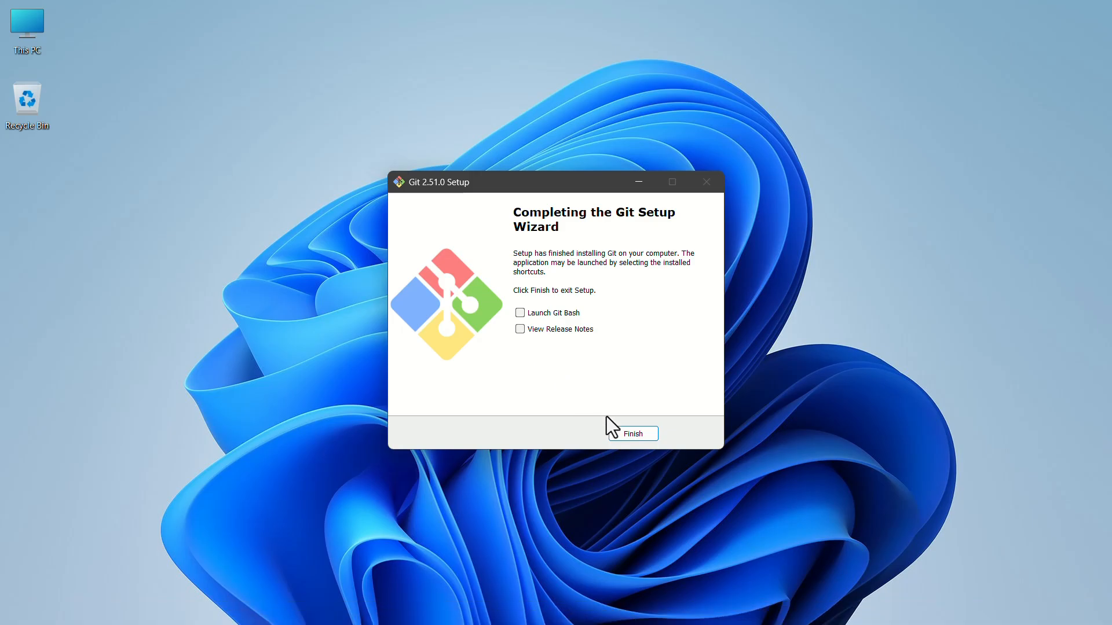
{"action": "left_click", "coordinate": [623, 433]}
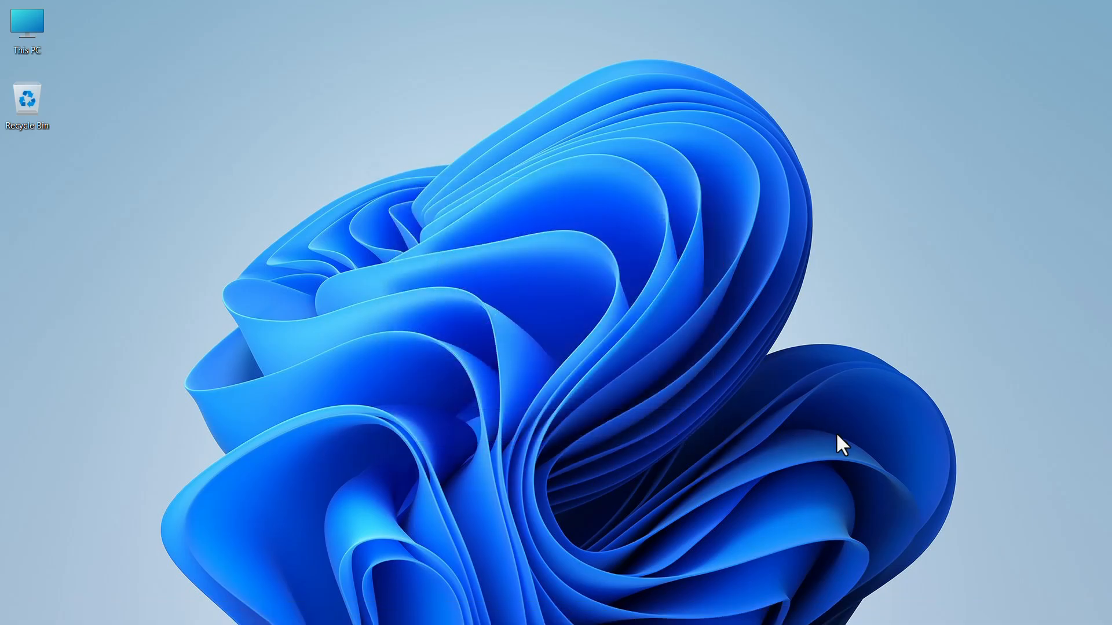
- Switch to Visual Studio Code, close the Welcome page, and start the Git: Clone command with GitHub as the repository source
{"action": "left_click", "coordinate": [820, 611]}
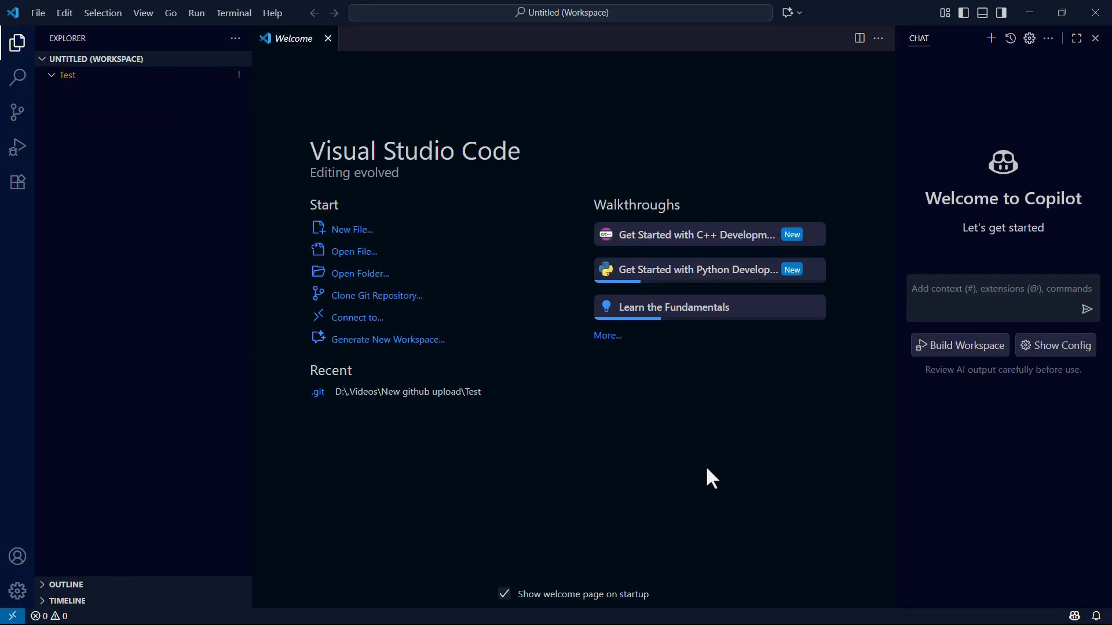
{"action": "left_click", "coordinate": [328, 38]}
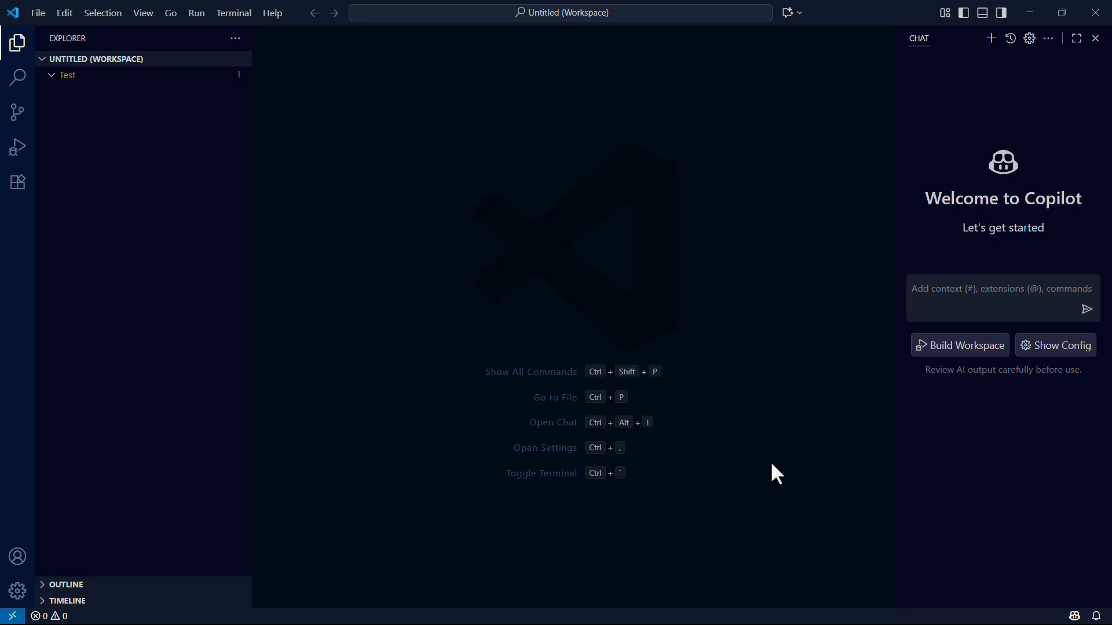
{"action": "key", "text": "ctrl+shift+p"}
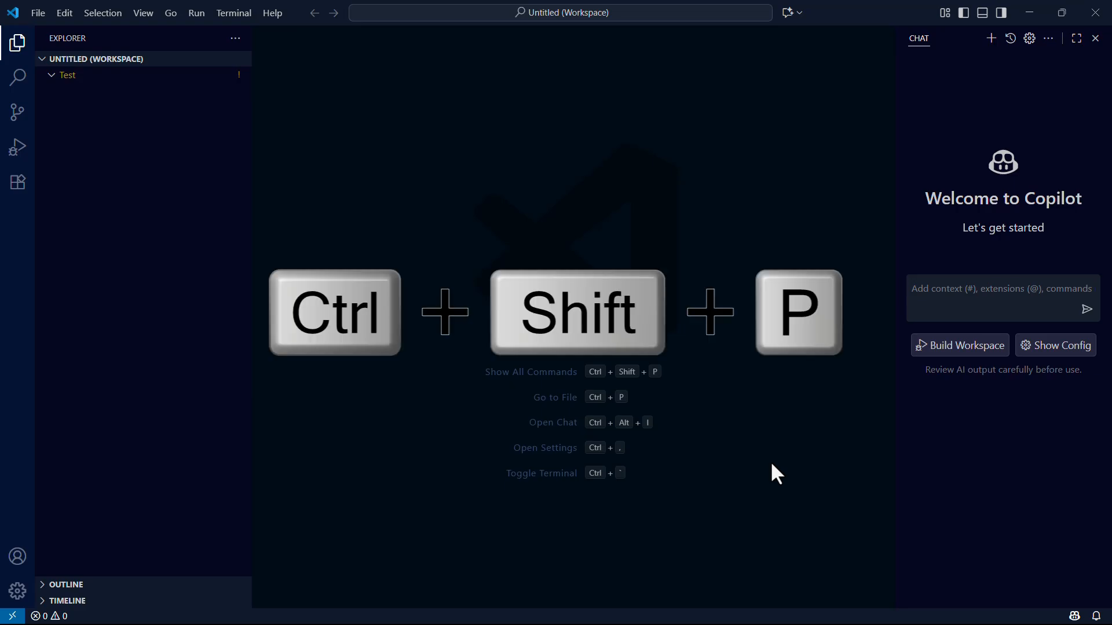
{"action": "key", "text": "ctrl+shift+p"}
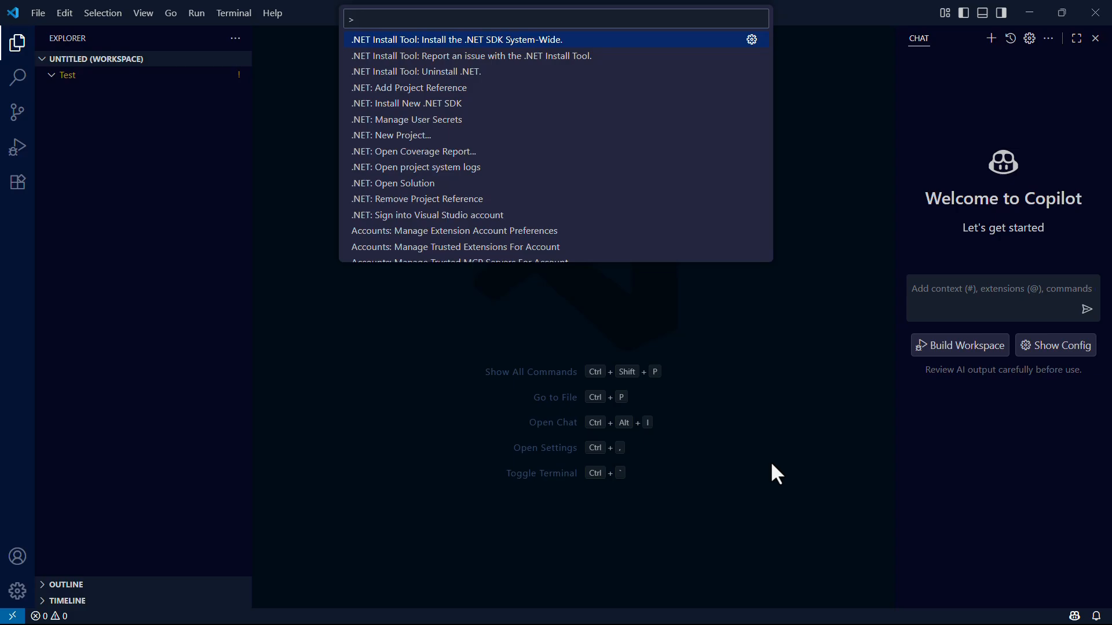
{"action": "type", "text": "git"}
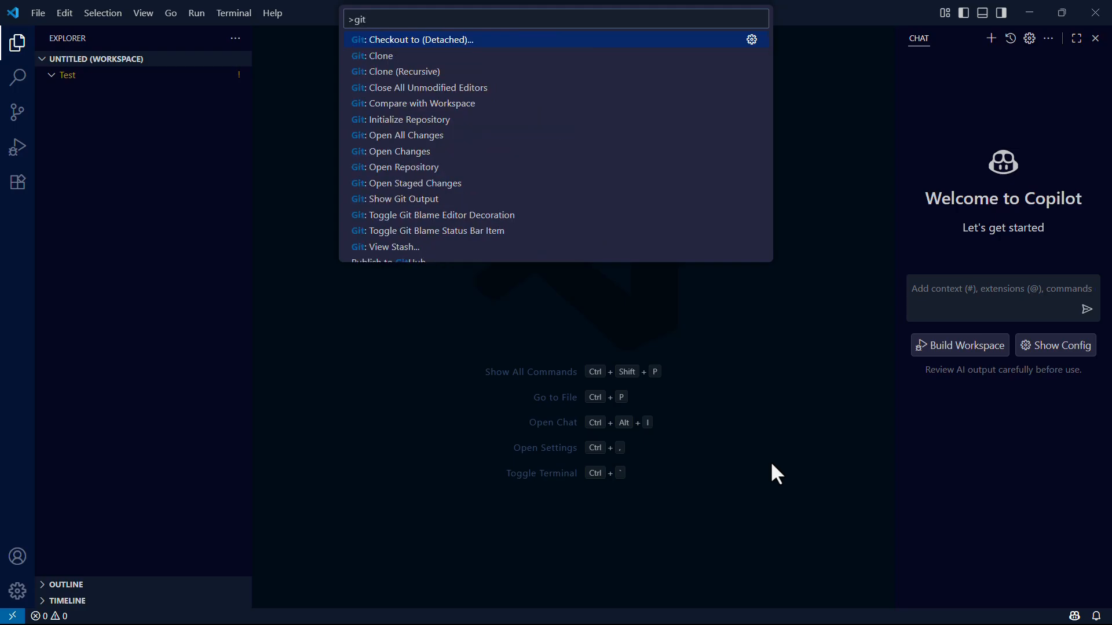
{"action": "left_click", "coordinate": [405, 56]}
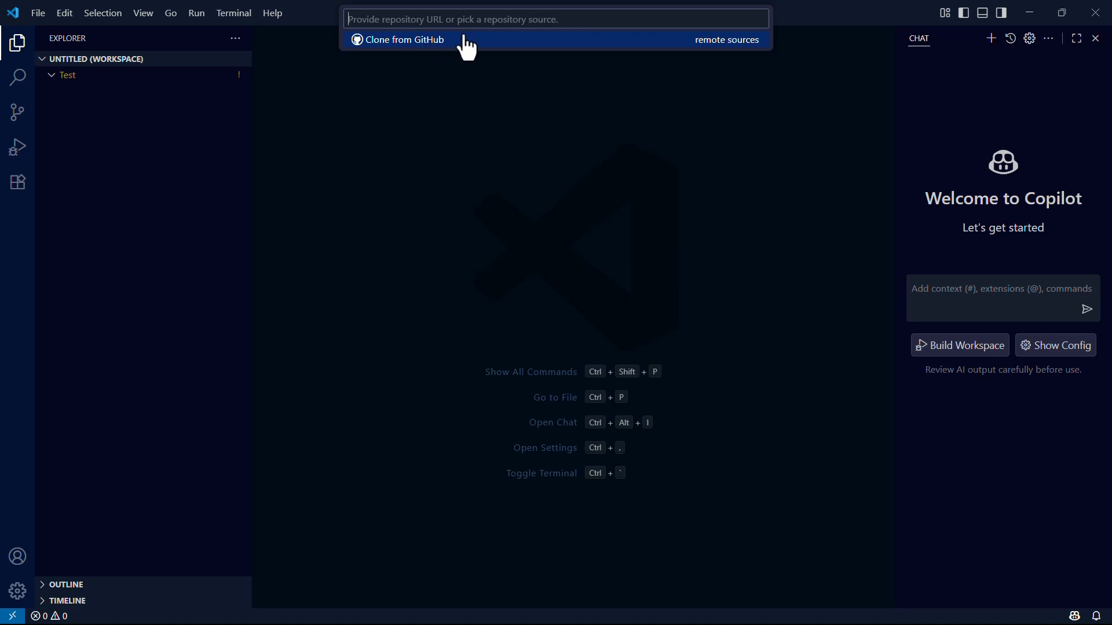
{"action": "left_click", "coordinate": [469, 54]}
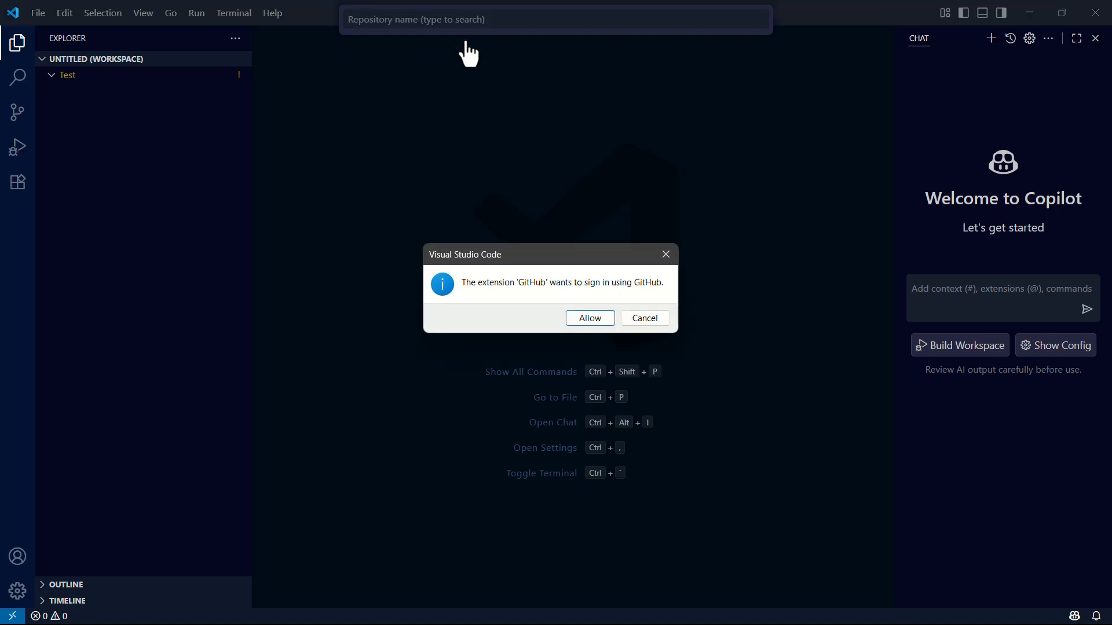
- Allow the GitHub extension to sign in and authorize Visual Studio Code for the signed-in GitHub account
{"action": "left_click", "coordinate": [602, 317]}
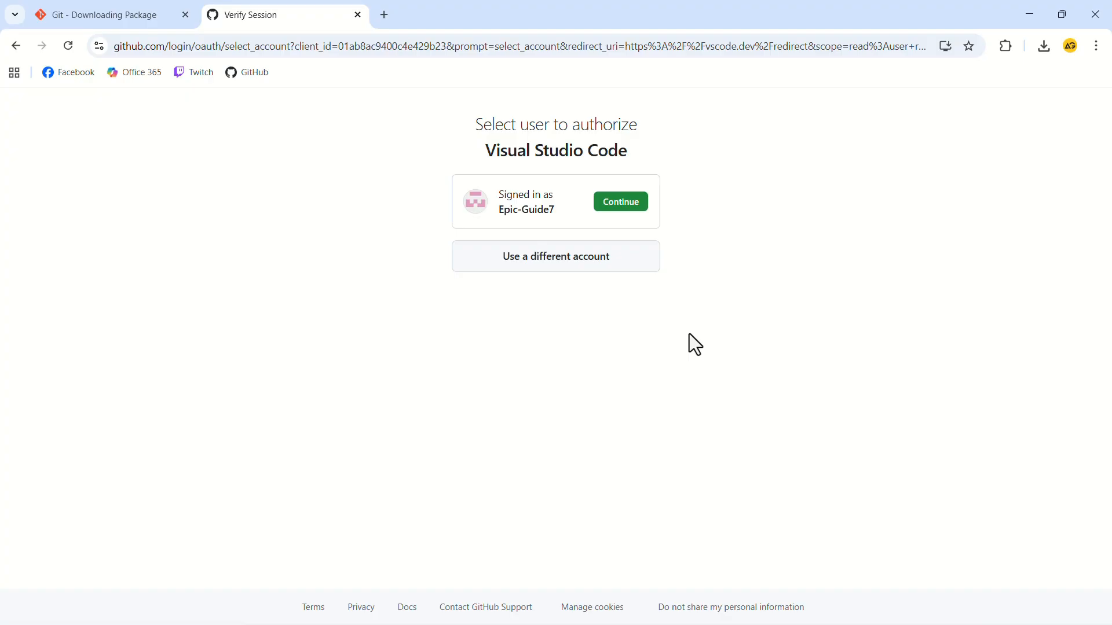
{"action": "left_click", "coordinate": [617, 206]}
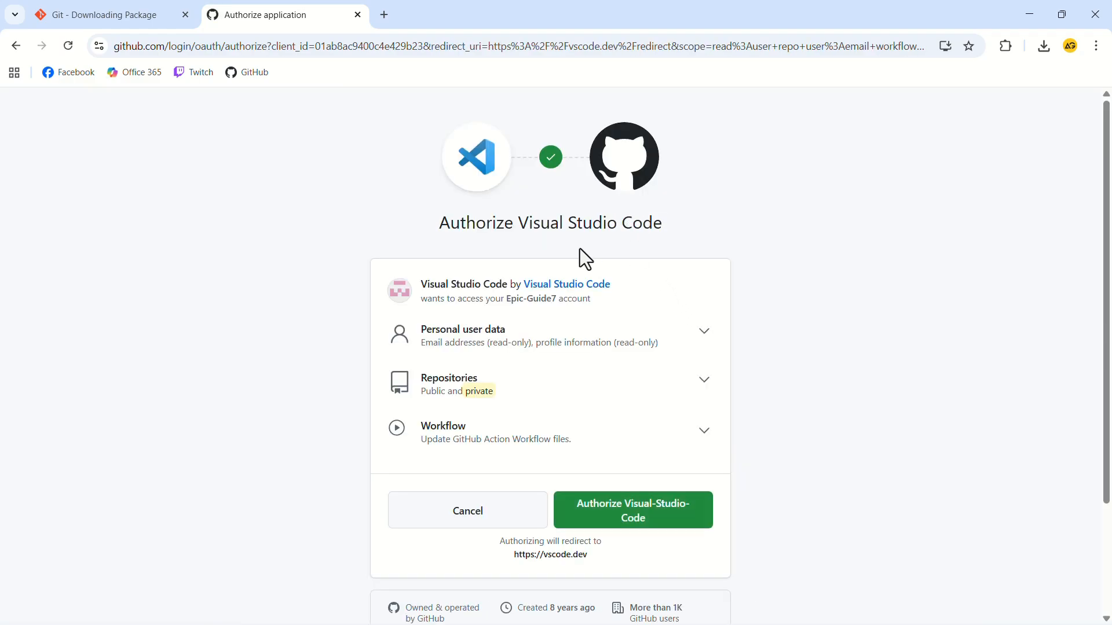
{"action": "left_click", "coordinate": [642, 513]}
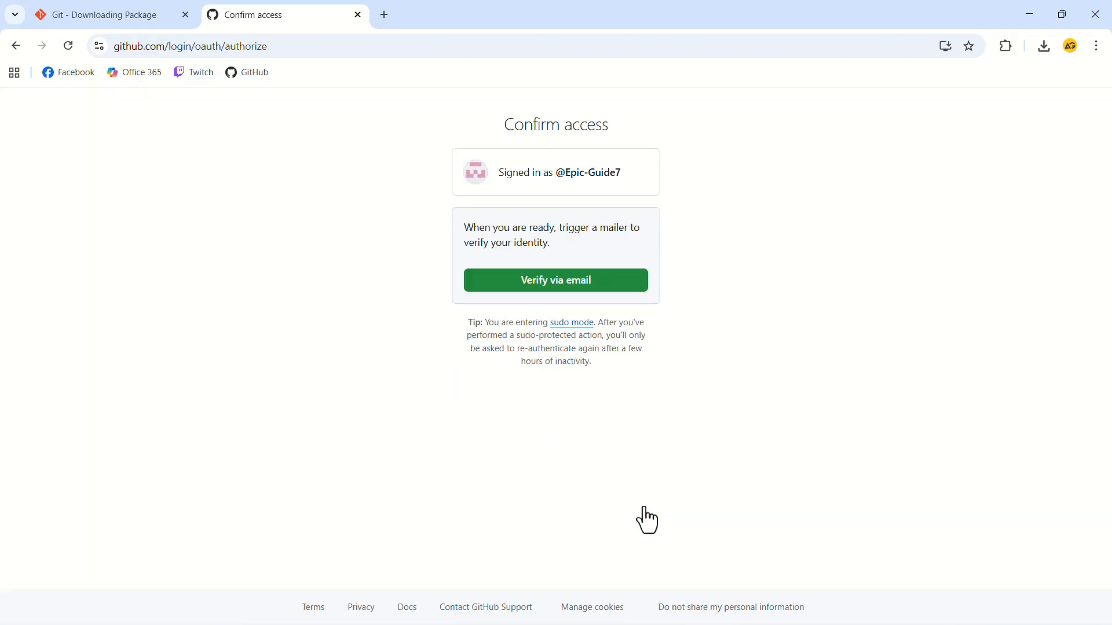
- Confirm GitHub access by email, entering the received verification code, and return to Visual Studio Code
{"action": "left_click", "coordinate": [557, 281]}
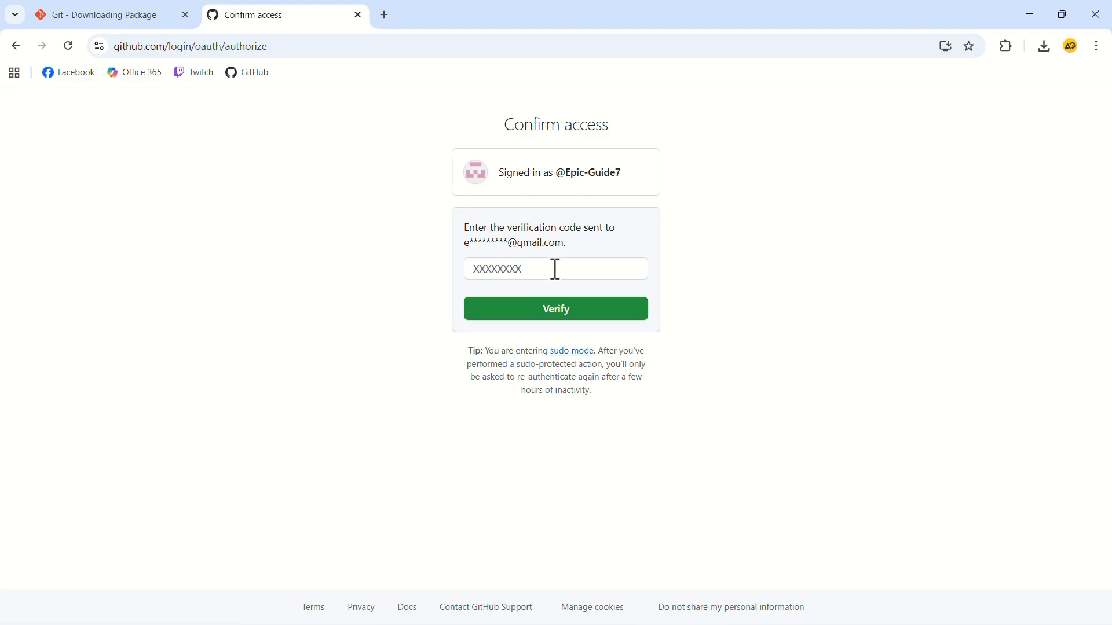
{"action": "left_click", "coordinate": [616, 265]}
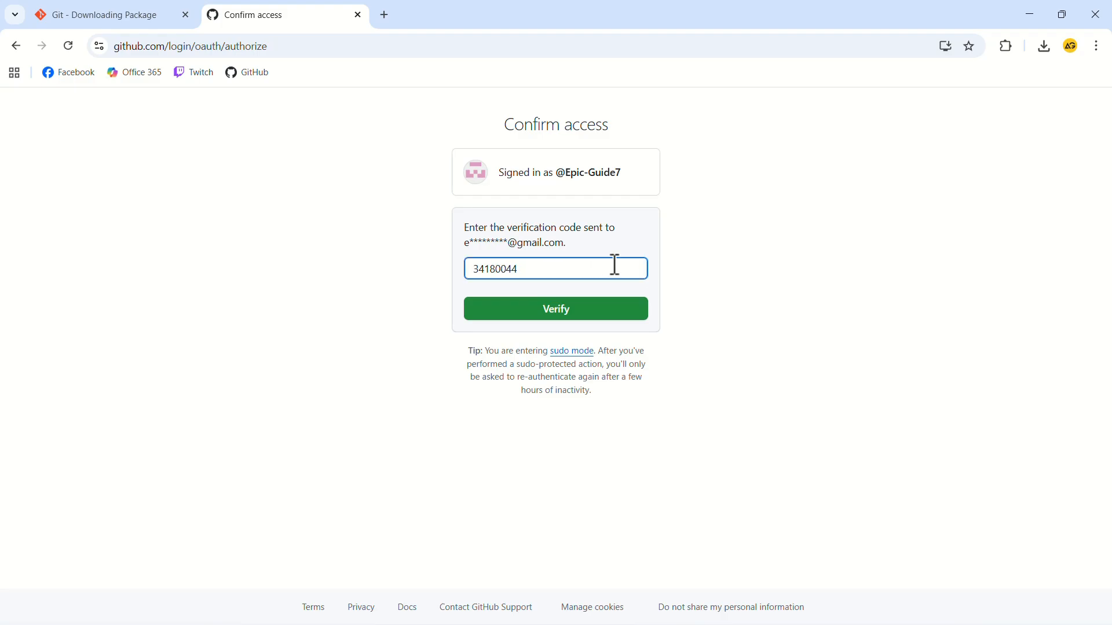
{"action": "left_click", "coordinate": [601, 310]}
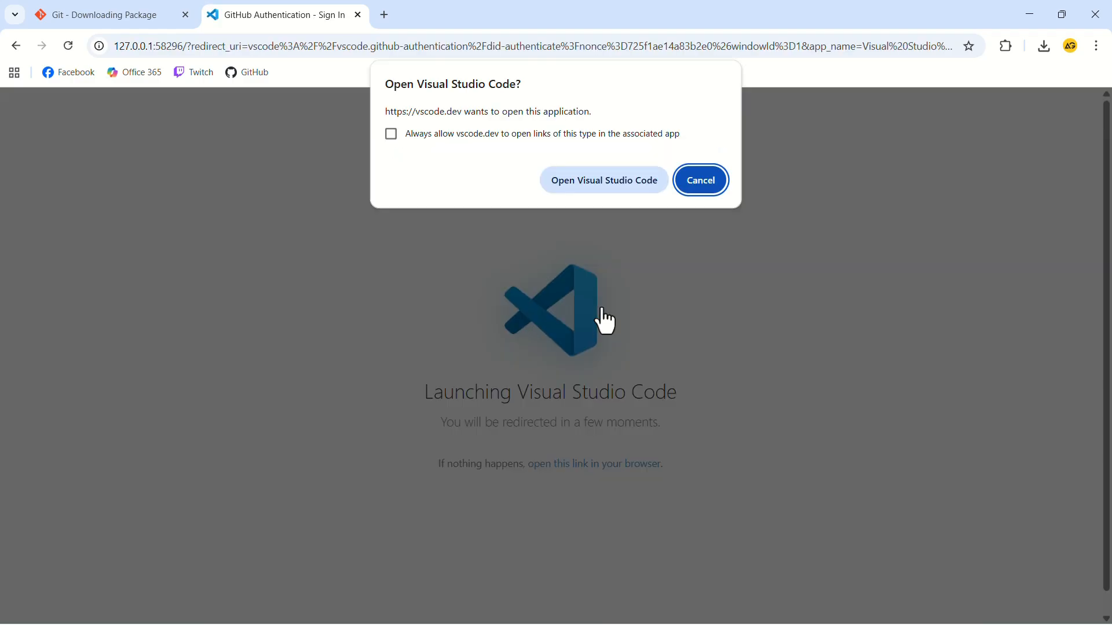
{"action": "left_click", "coordinate": [586, 184]}
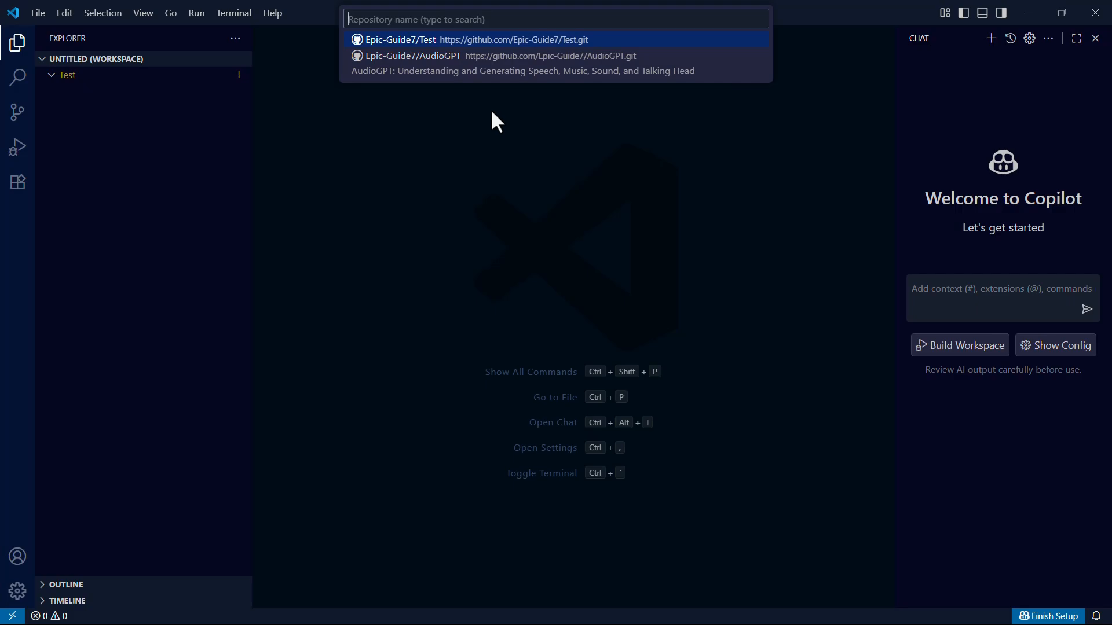
- Choose the Test repository to clone, create a folder named Test on the Desktop, and select it as the repository destination
{"action": "left_click", "coordinate": [456, 40]}
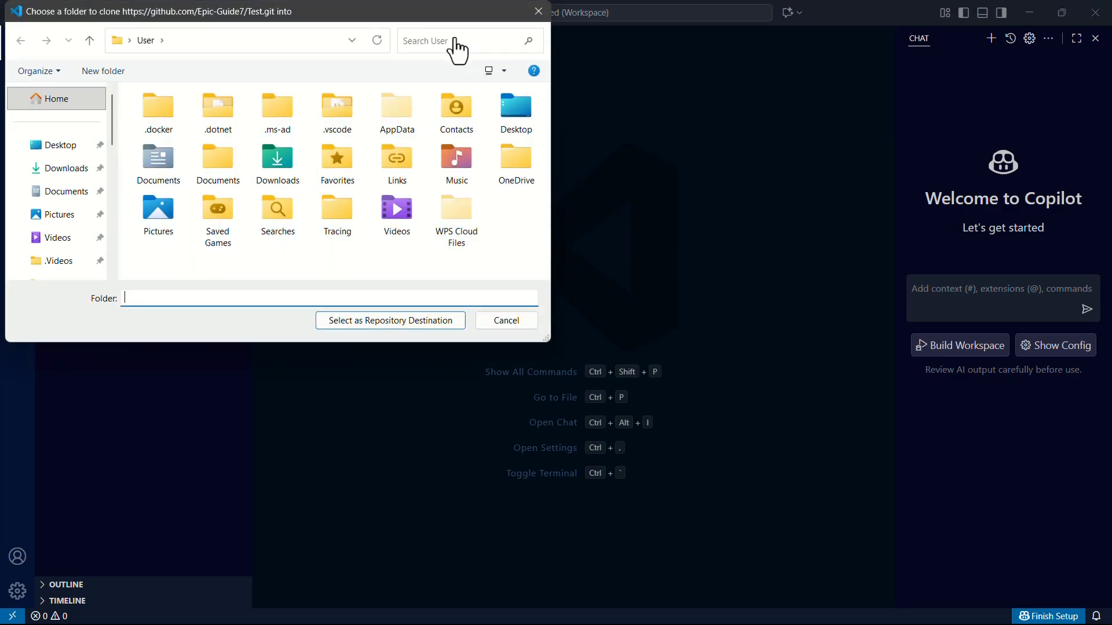
{"action": "left_click", "coordinate": [81, 149]}
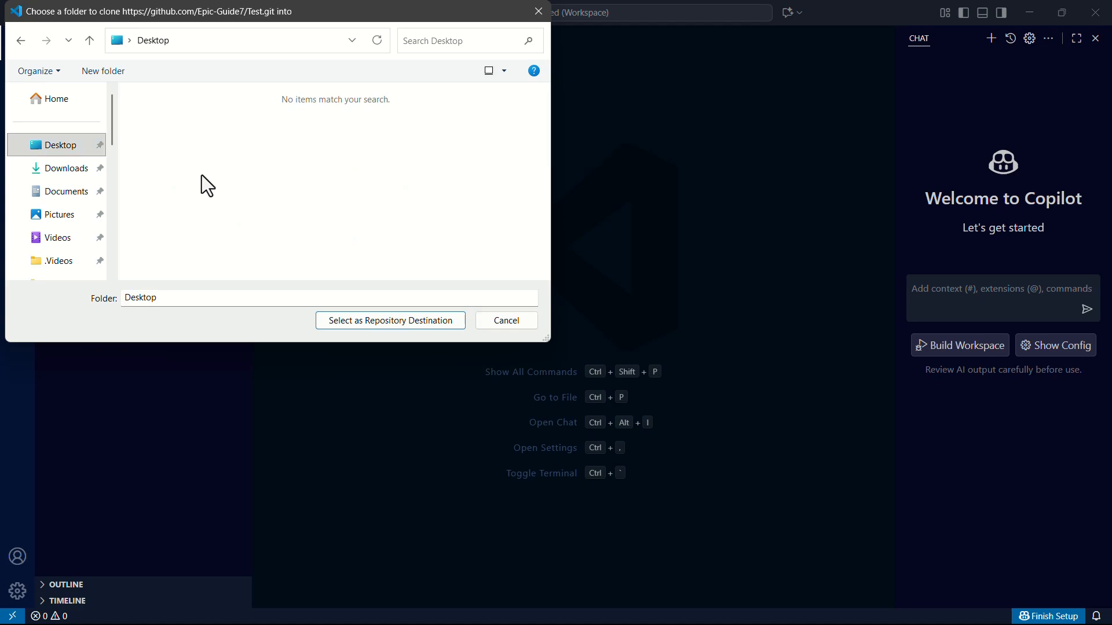
{"action": "right_click", "coordinate": [201, 176]}
{"action": "mouse_move", "coordinate": [260, 358]}
{"action": "left_click", "coordinate": [386, 357]}
{"action": "type", "text": "Test"}
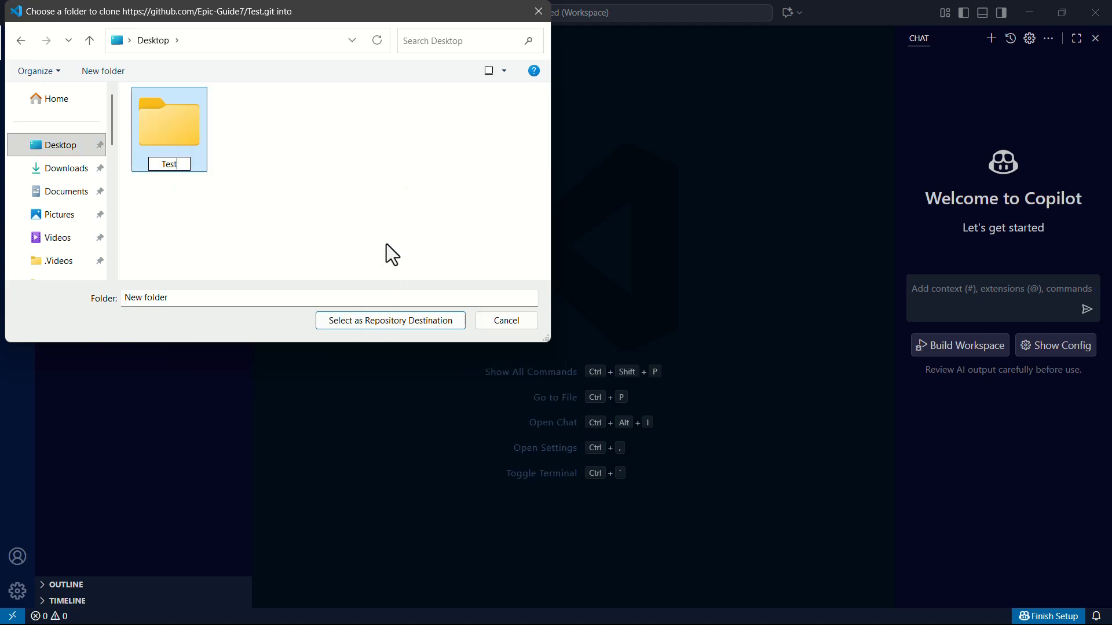
{"action": "left_click", "coordinate": [408, 322]}
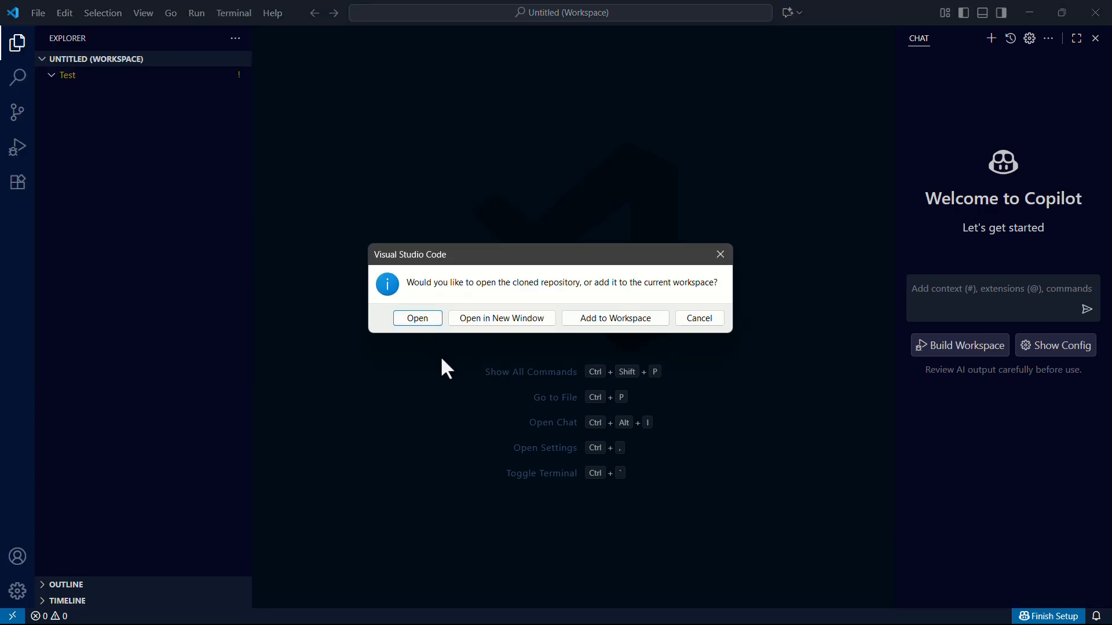
- Open the cloned repository in the current window and view its .git.code-workspace and Example.cpp files
{"action": "left_click", "coordinate": [427, 318]}
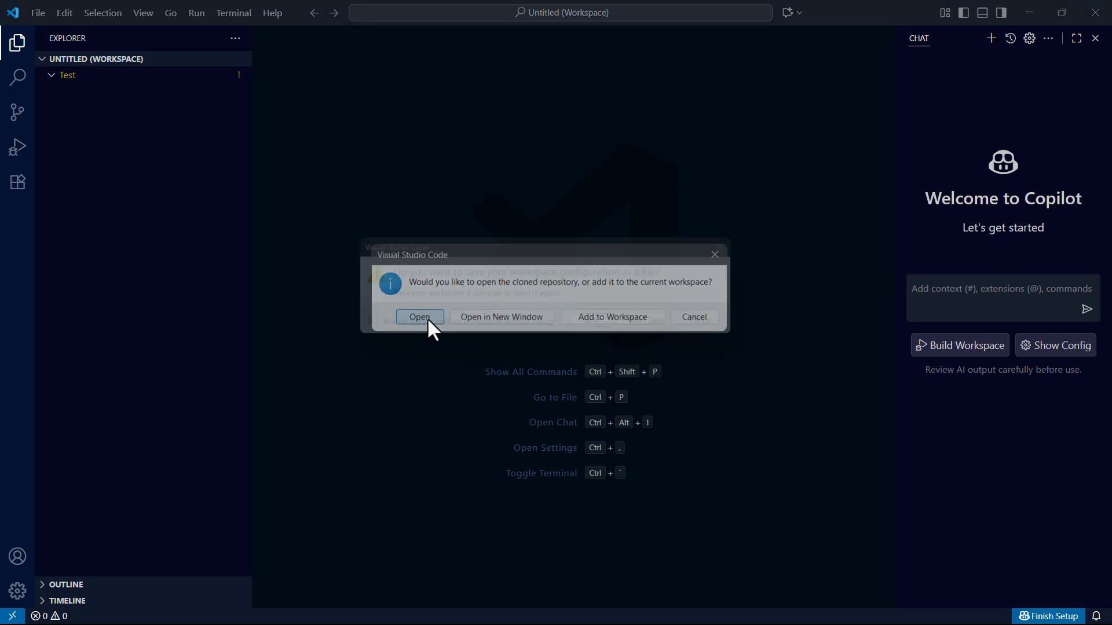
{"action": "left_click", "coordinate": [589, 328]}
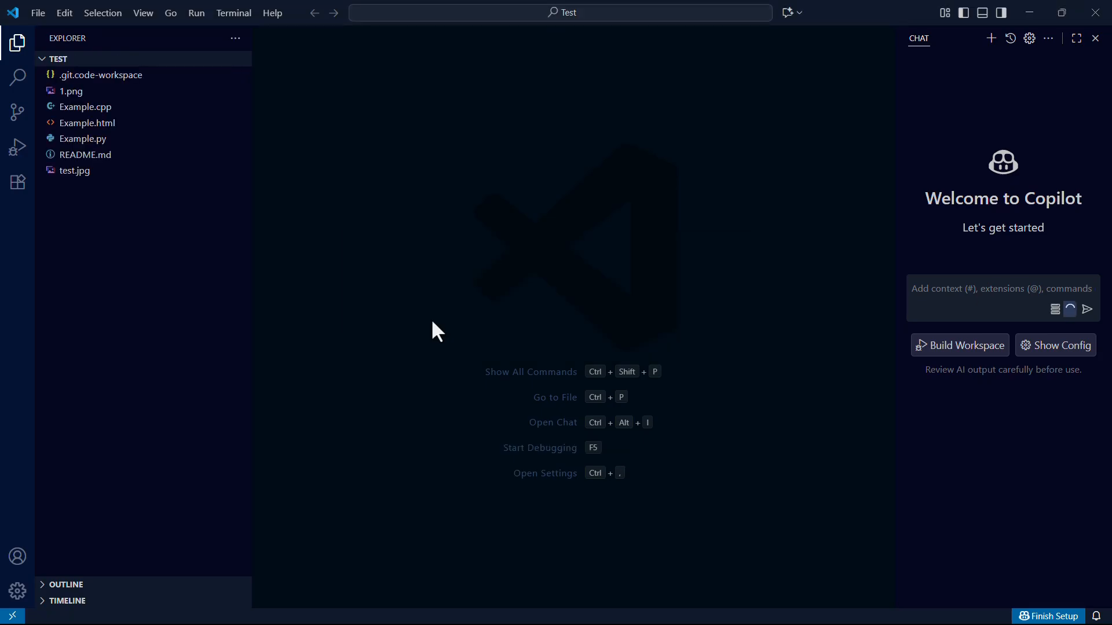
{"action": "left_click", "coordinate": [65, 76]}
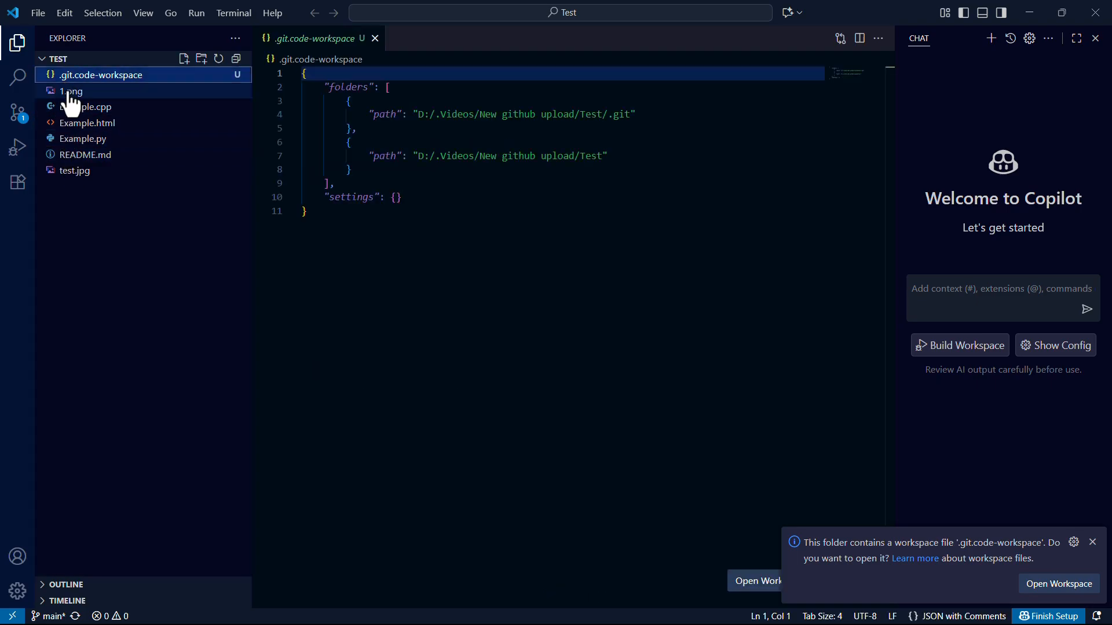
{"action": "left_click", "coordinate": [87, 107]}
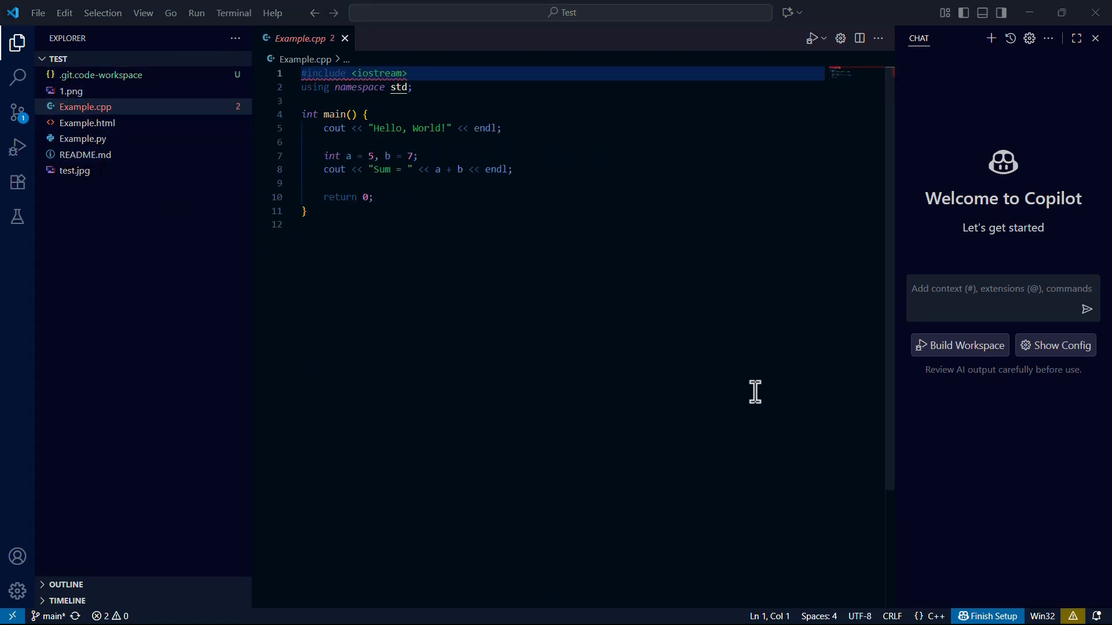
- Open a new terminal in the Test folder and add a Command Prompt session to it
{"action": "left_click", "coordinate": [242, 12]}
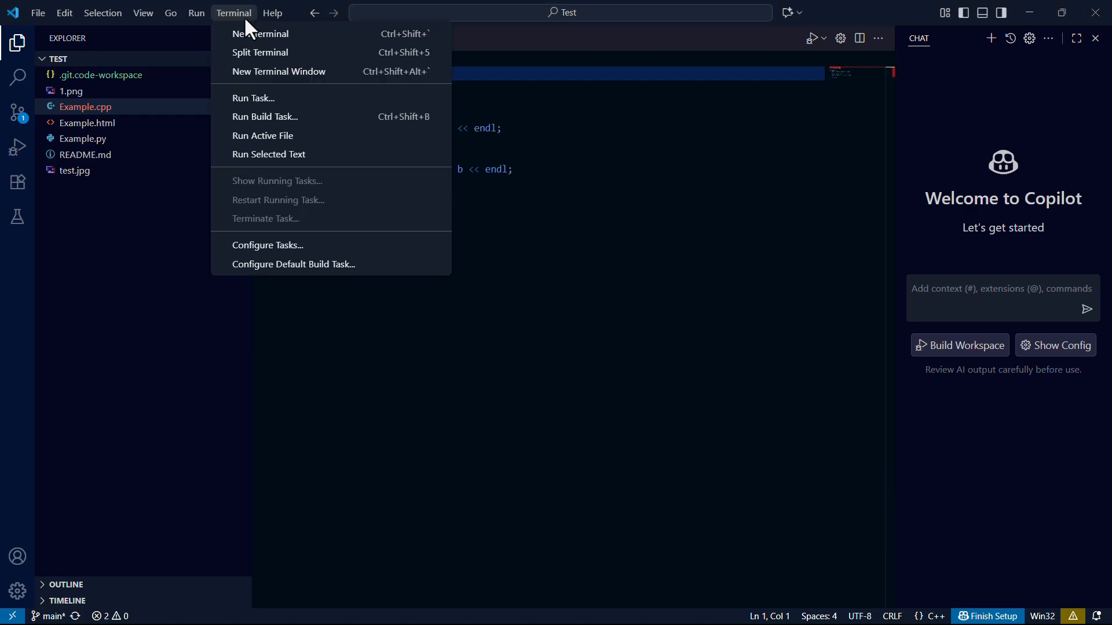
{"action": "left_click", "coordinate": [249, 33]}
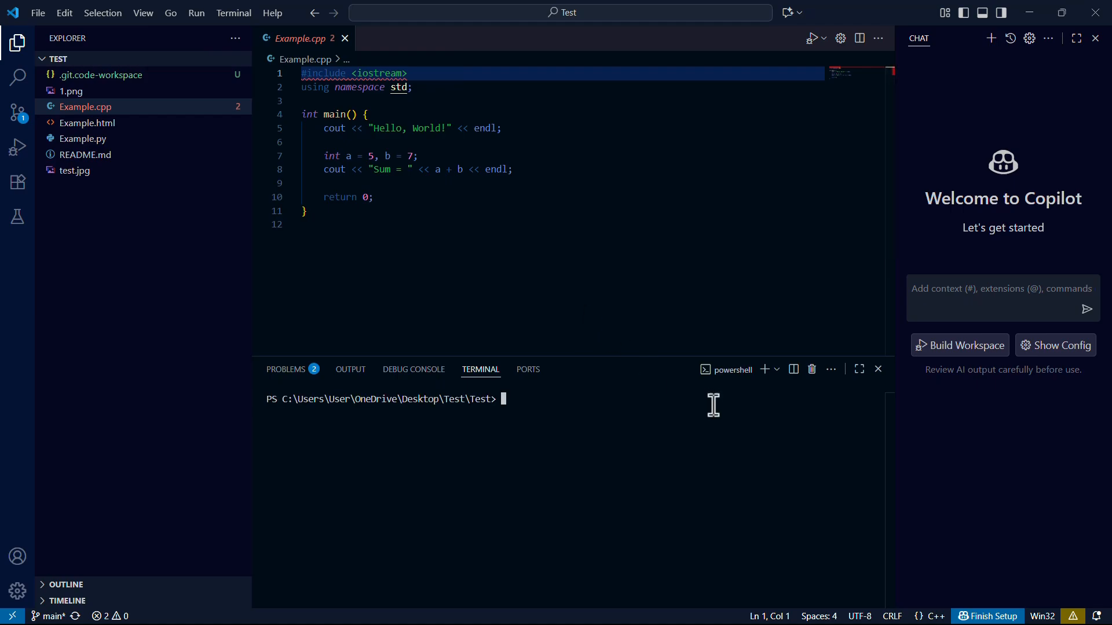
{"action": "left_click", "coordinate": [777, 369]}
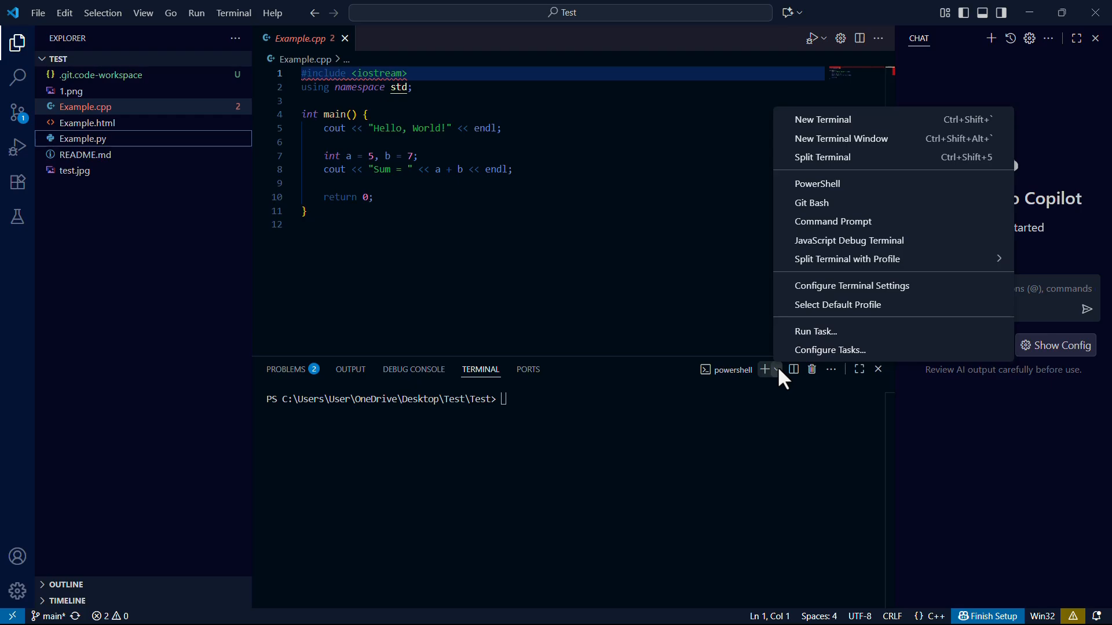
{"action": "left_click", "coordinate": [816, 223]}
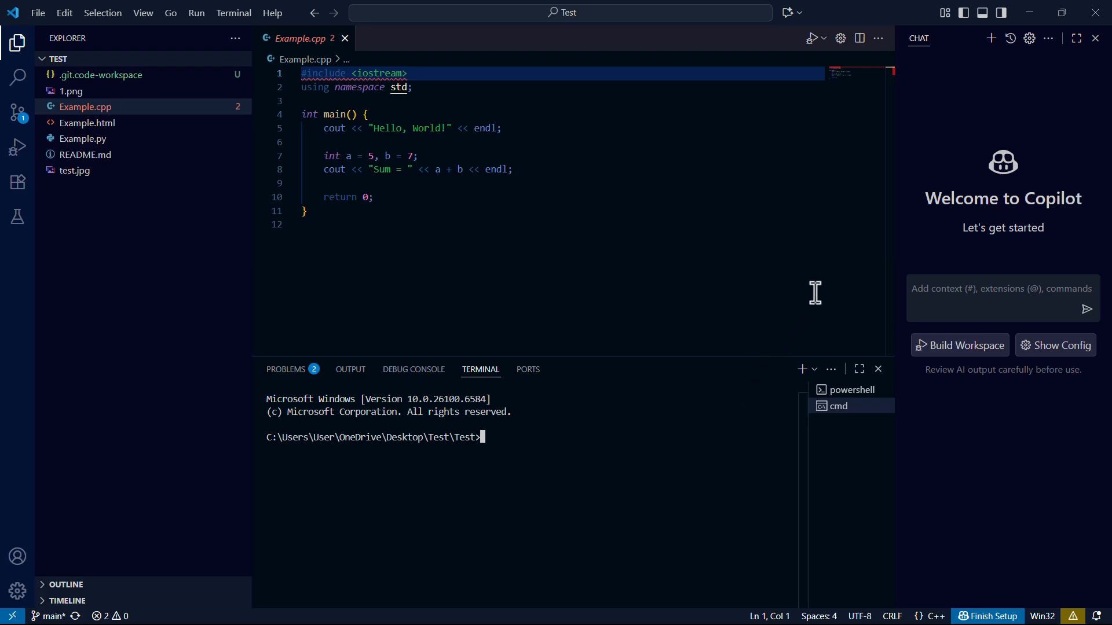
- Copy the git config --global user.name "XYZ" command from the Notepad note and paste it into the Command Prompt terminal in Visual Studio Code
{"action": "left_click", "coordinate": [1029, 7]}
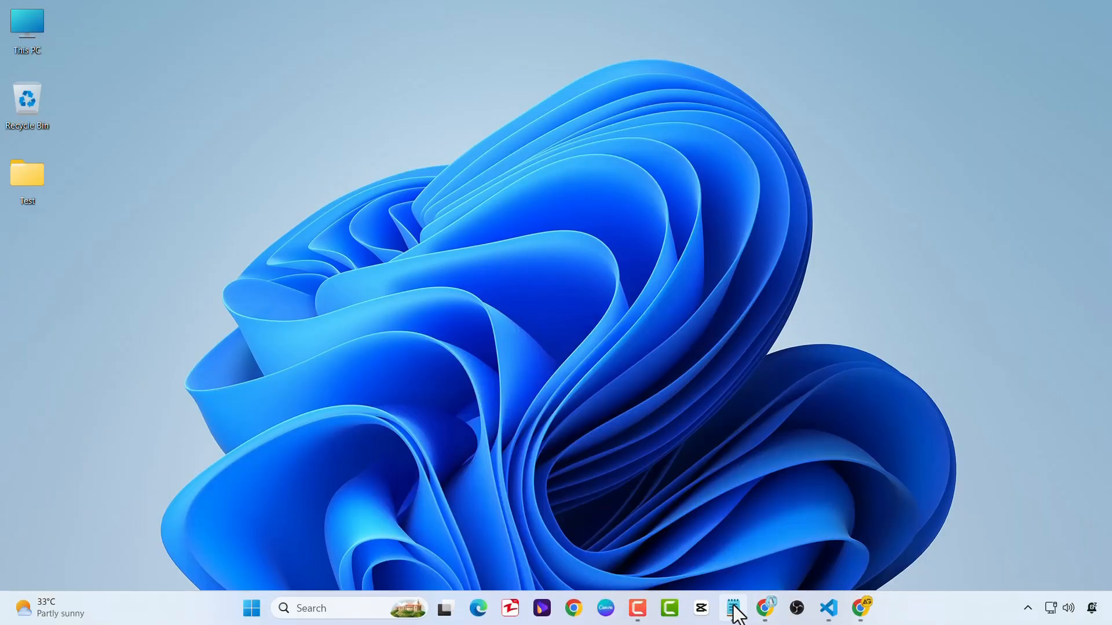
{"action": "left_click", "coordinate": [733, 608]}
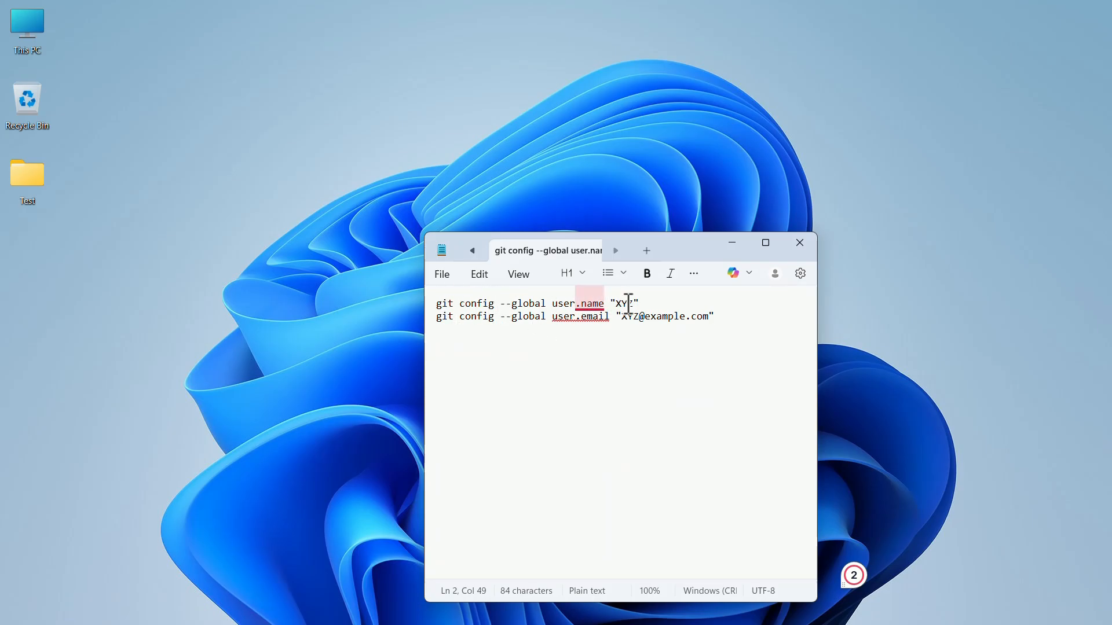
{"action": "left_click_drag", "start_coordinate": [638, 303], "coordinate": [414, 299]}
{"action": "key", "text": "ctrl+c"}
{"action": "left_click", "coordinate": [827, 609]}
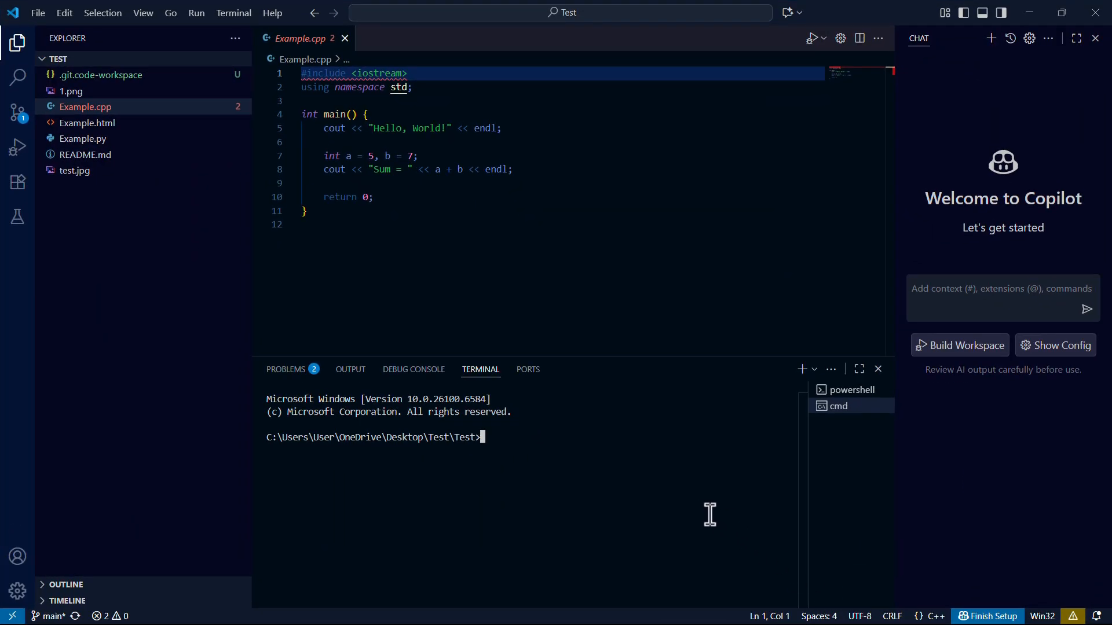
{"action": "key", "text": "ctrl+v"}
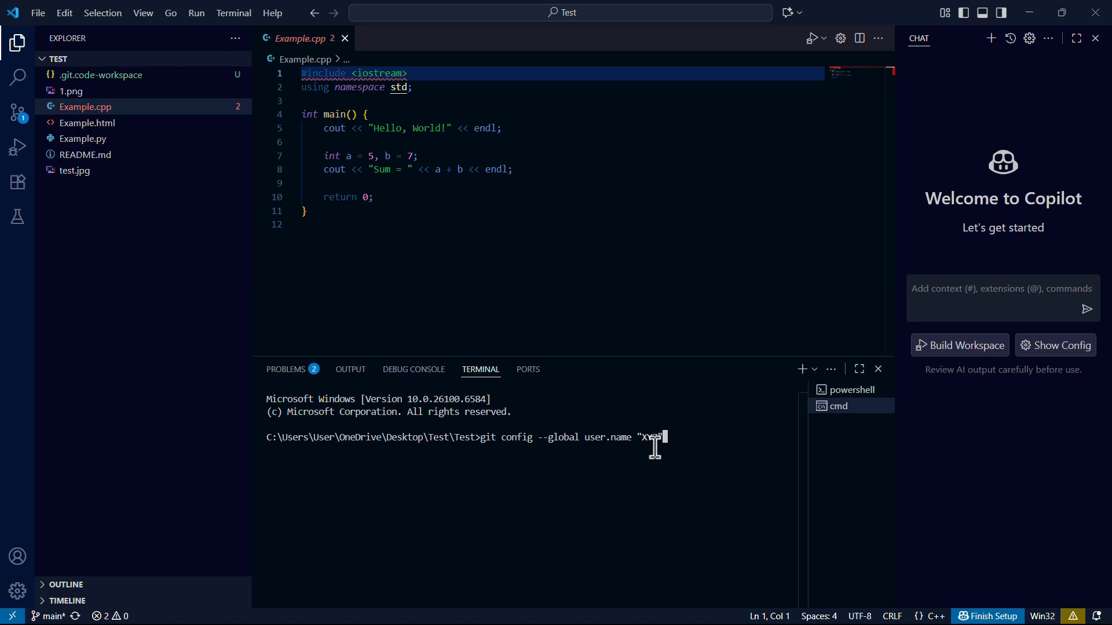
- Switch to the browser, open GitHub in a new tab, and copy the account's username from the profile menu
{"action": "left_click", "coordinate": [1026, 15]}
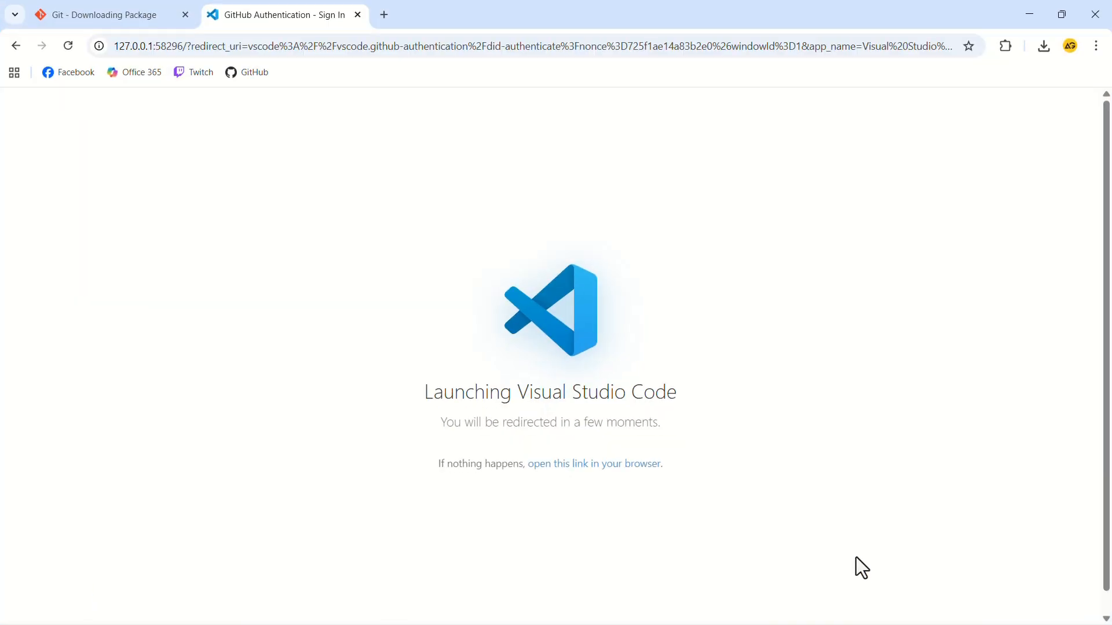
{"action": "left_click", "coordinate": [384, 14]}
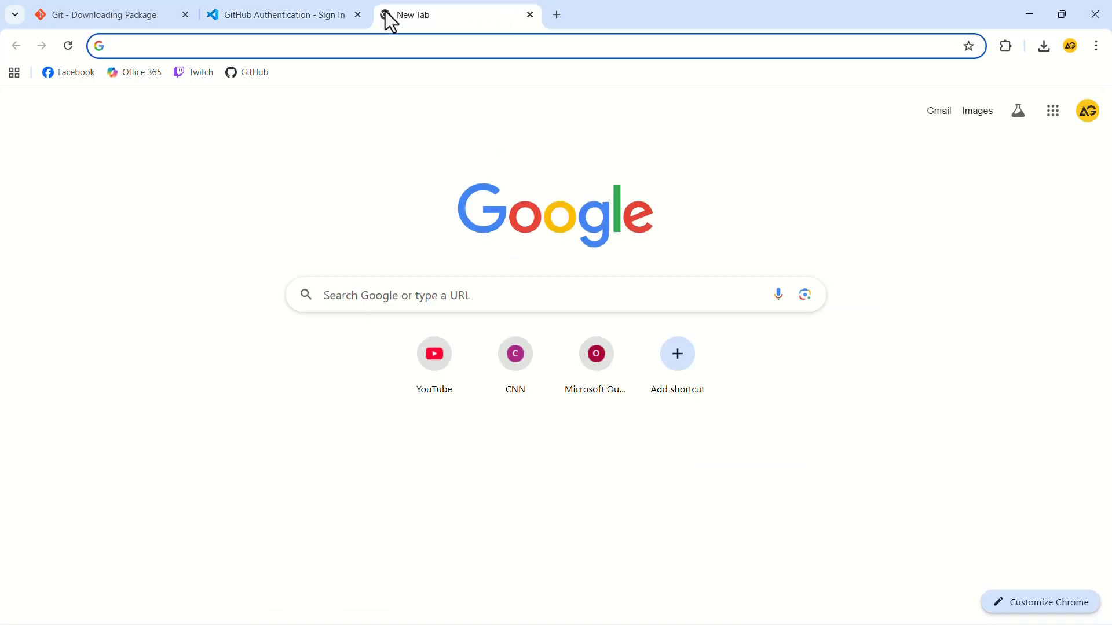
{"action": "left_click", "coordinate": [250, 73]}
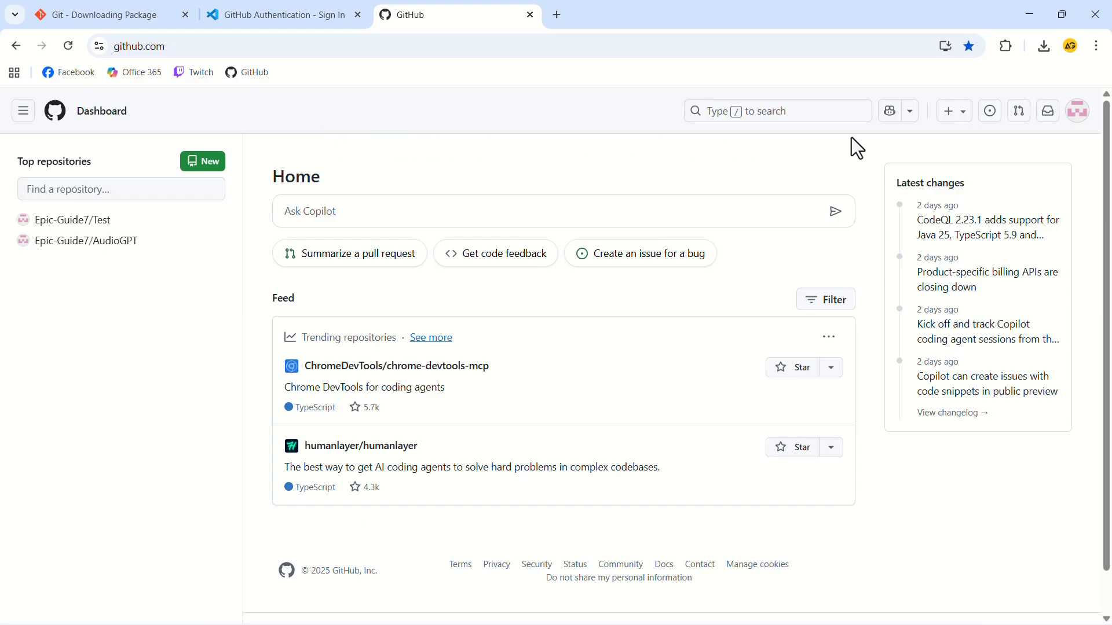
{"action": "left_click", "coordinate": [1080, 112]}
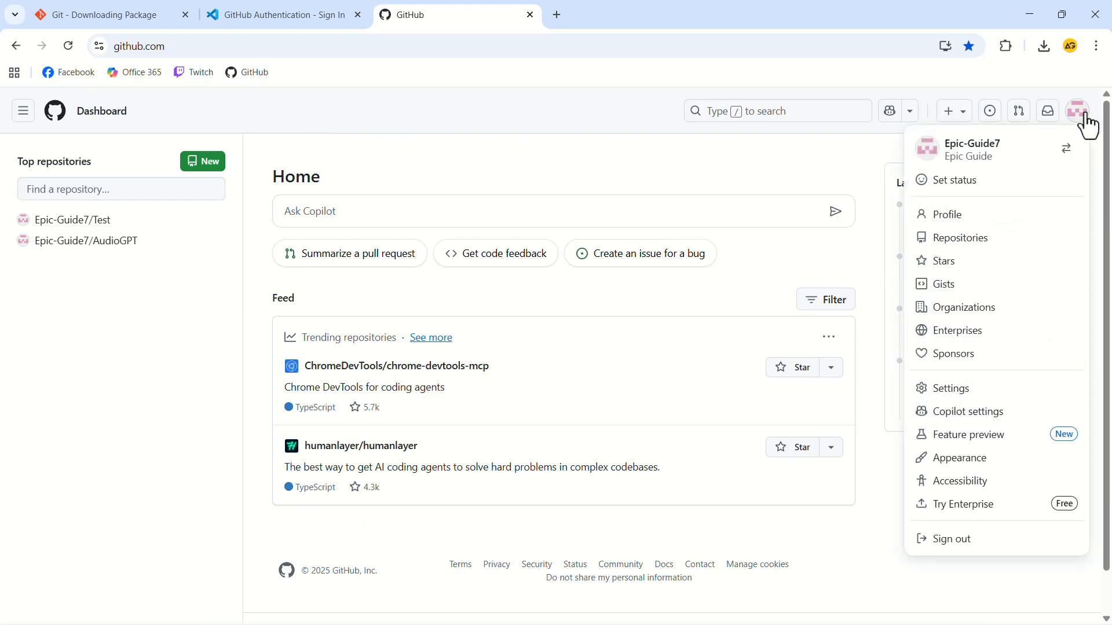
{"action": "left_click_drag", "start_coordinate": [1001, 143], "coordinate": [950, 152]}
{"action": "key", "text": "ctrl+c"}
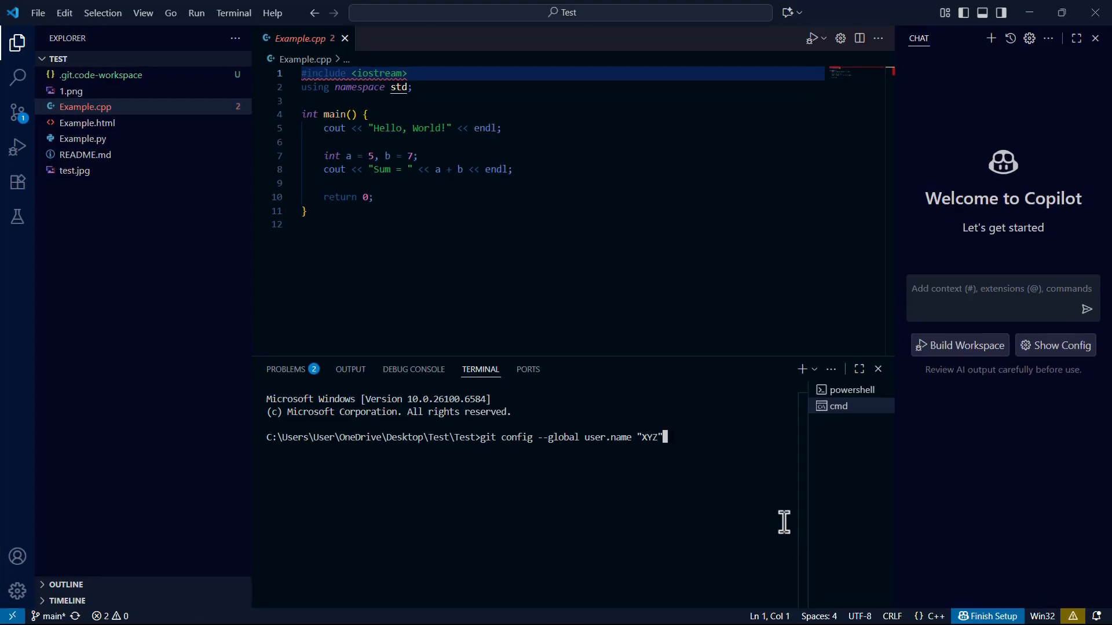
- Back in the Visual Studio Code terminal, replace the XYZ placeholder with the copied GitHub username and run the user.name command
{"action": "key", "text": "BackSpace"}
{"action": "key", "text": "BackSpace"}
{"action": "key", "text": "BackSpace"}
{"action": "key", "text": "BackSpace"}
{"action": "key", "text": "ctrl+v"}
{"action": "type", "text": "\""}
{"action": "key", "text": "Return"}
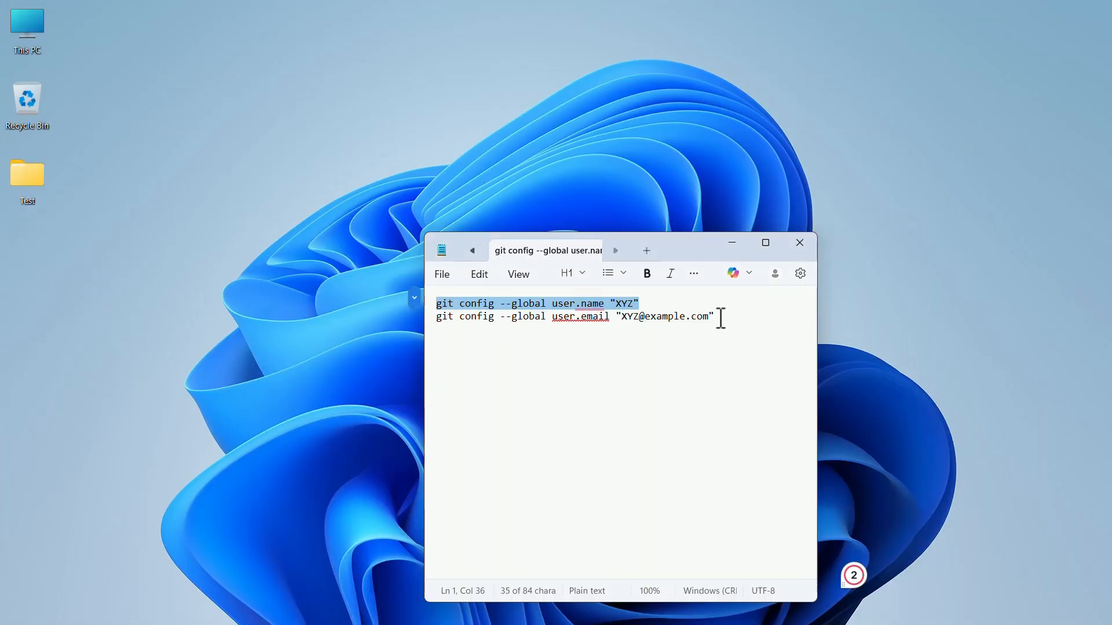
- Copy the git config --global user.email command from the note into the terminal, replace its placeholder with the account's e-mail, and run it
{"action": "left_click_drag", "start_coordinate": [716, 316], "coordinate": [437, 318]}
{"action": "key", "text": "ctrl+c"}
{"action": "left_click", "coordinate": [832, 615]}
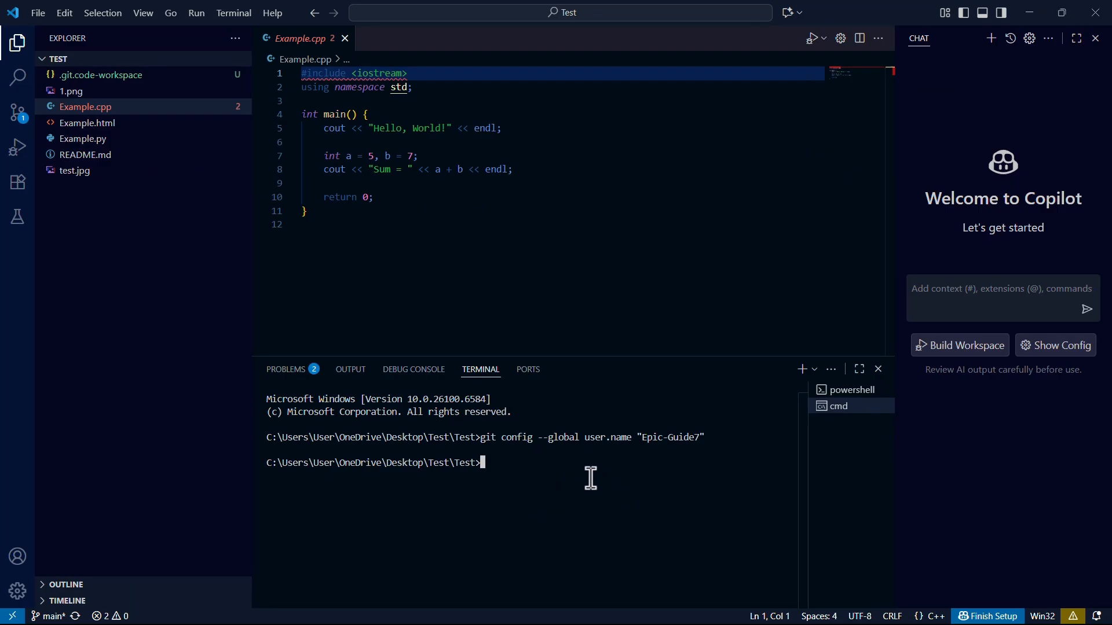
{"action": "key", "text": "ctrl+v"}
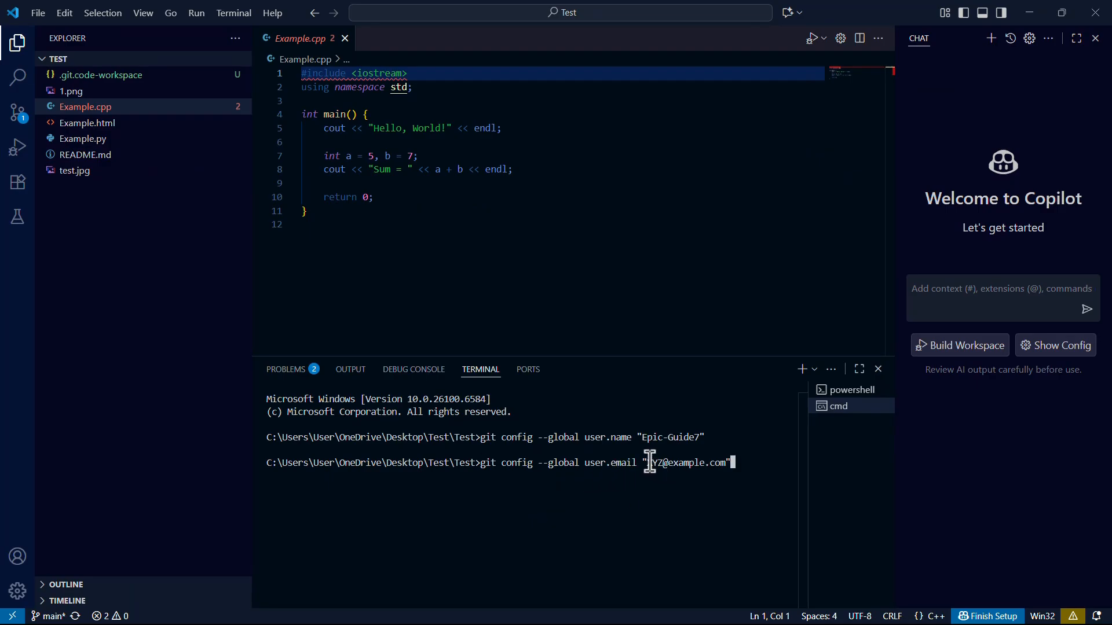
{"action": "key", "text": "BackSpace"}
{"action": "key", "text": "BackSpace"}
{"action": "key", "text": "BackSpace"}
{"action": "key", "text": "BackSpace"}
{"action": "key", "text": "BackSpace"}
{"action": "key", "text": "BackSpace"}
{"action": "key", "text": "BackSpace"}
{"action": "key", "text": "BackSpace"}
{"action": "key", "text": "BackSpace"}
{"action": "key", "text": "BackSpace"}
{"action": "key", "text": "BackSpace"}
{"action": "key", "text": "BackSpace"}
{"action": "key", "text": "BackSpace"}
{"action": "key", "text": "BackSpace"}
{"action": "key", "text": "BackSpace"}
{"action": "key", "text": "BackSpace"}
{"action": "key", "text": "Return"}
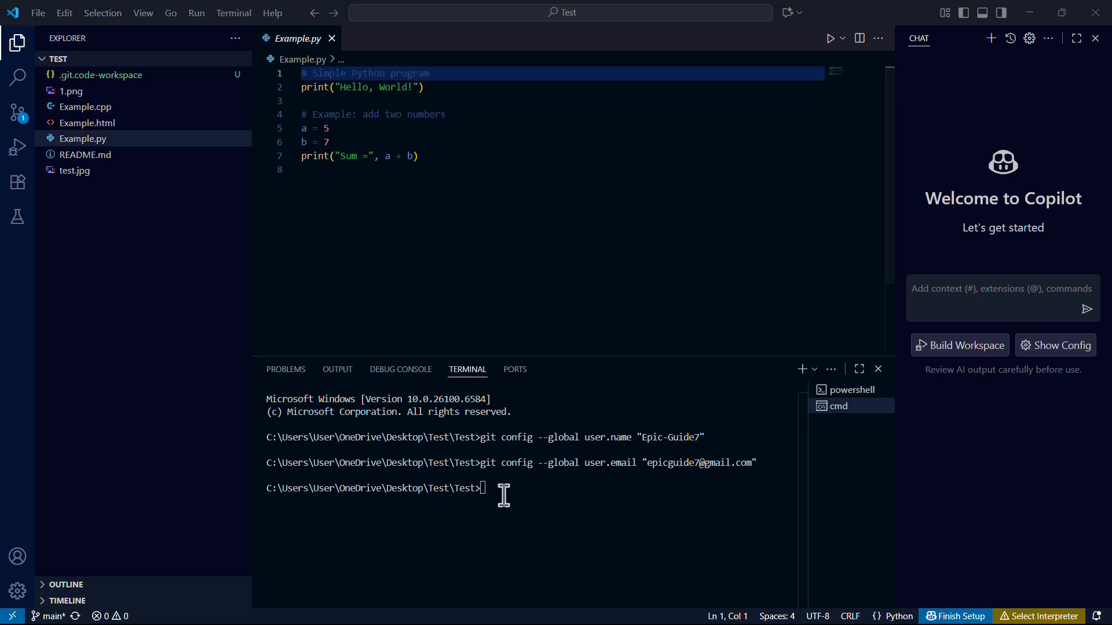
- Open README.md and add the heading "# EXAMPLE" on a new line at the end of the file
{"action": "left_click", "coordinate": [504, 495]}
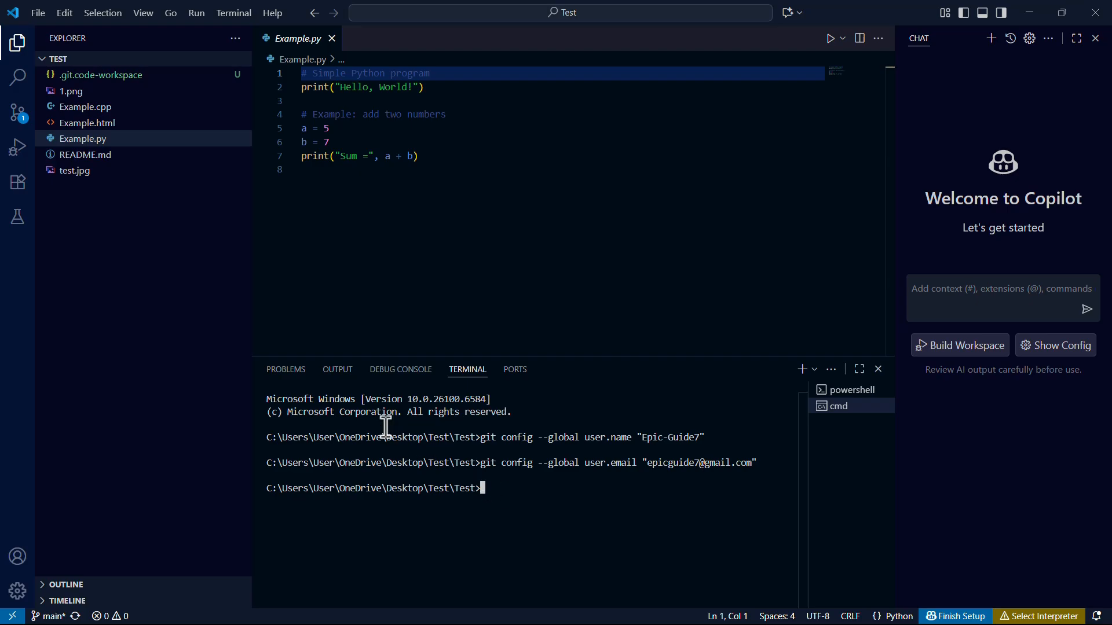
{"action": "left_click", "coordinate": [98, 155]}
{"action": "left_click", "coordinate": [323, 309]}
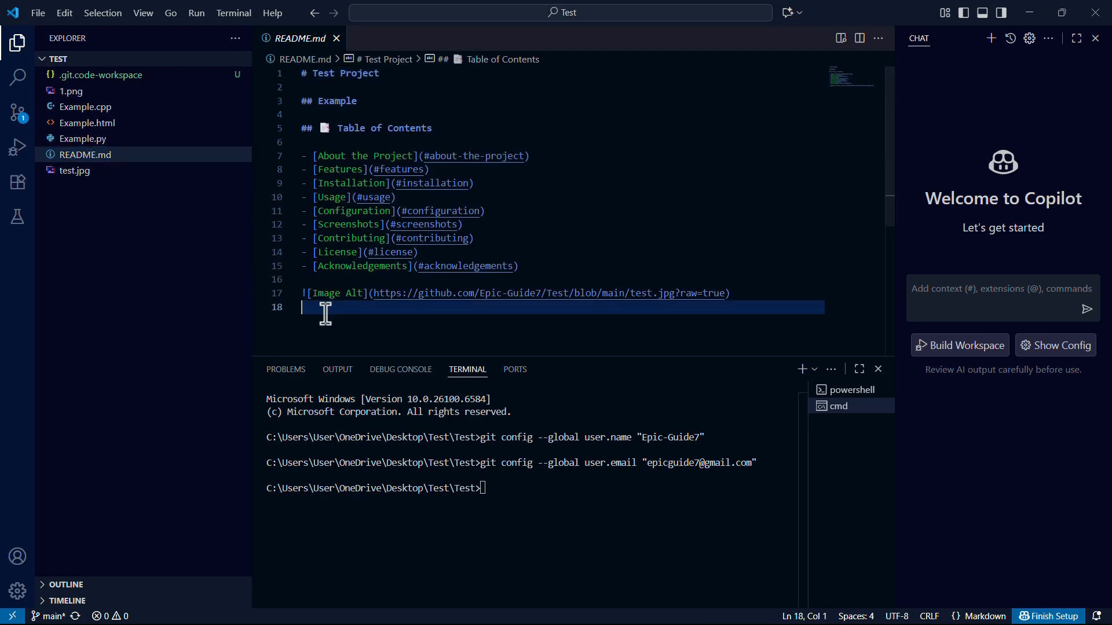
{"action": "key", "text": "Return"}
{"action": "type", "text": "# EXAMPLE"}
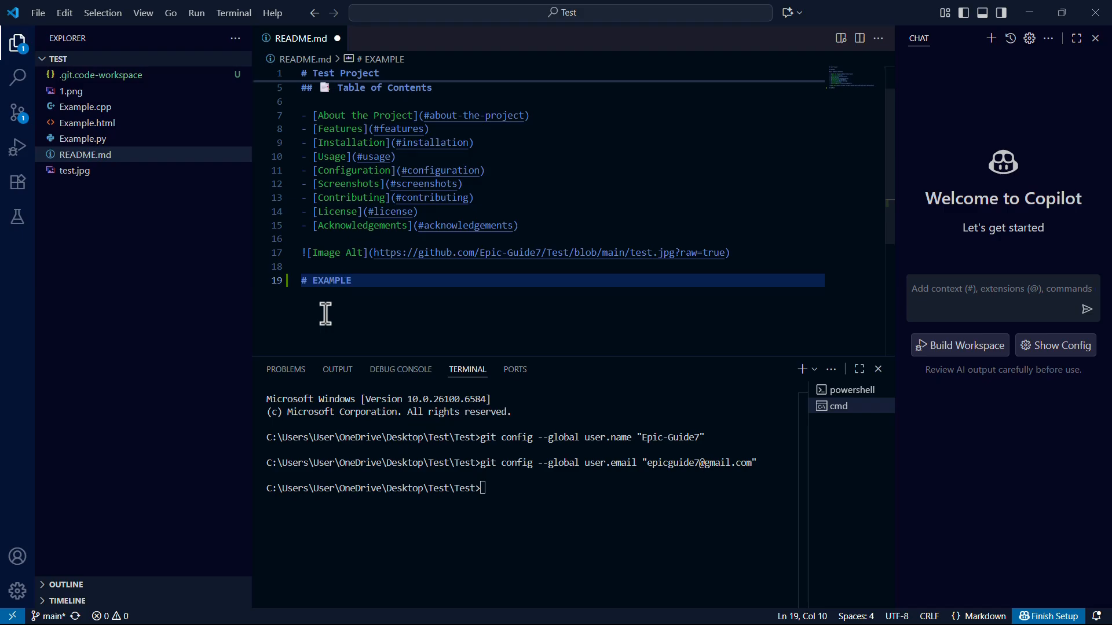
- Start a Commit & Push from source control, saving README.md and including all changes in the commit
{"action": "left_click", "coordinate": [17, 115]}
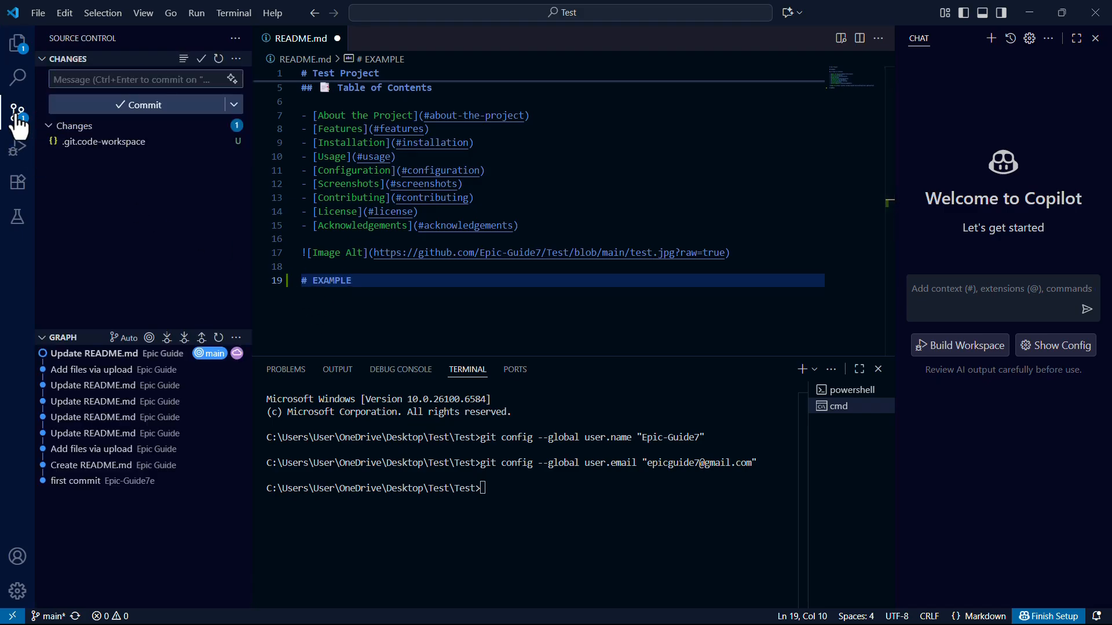
{"action": "left_click", "coordinate": [233, 105]}
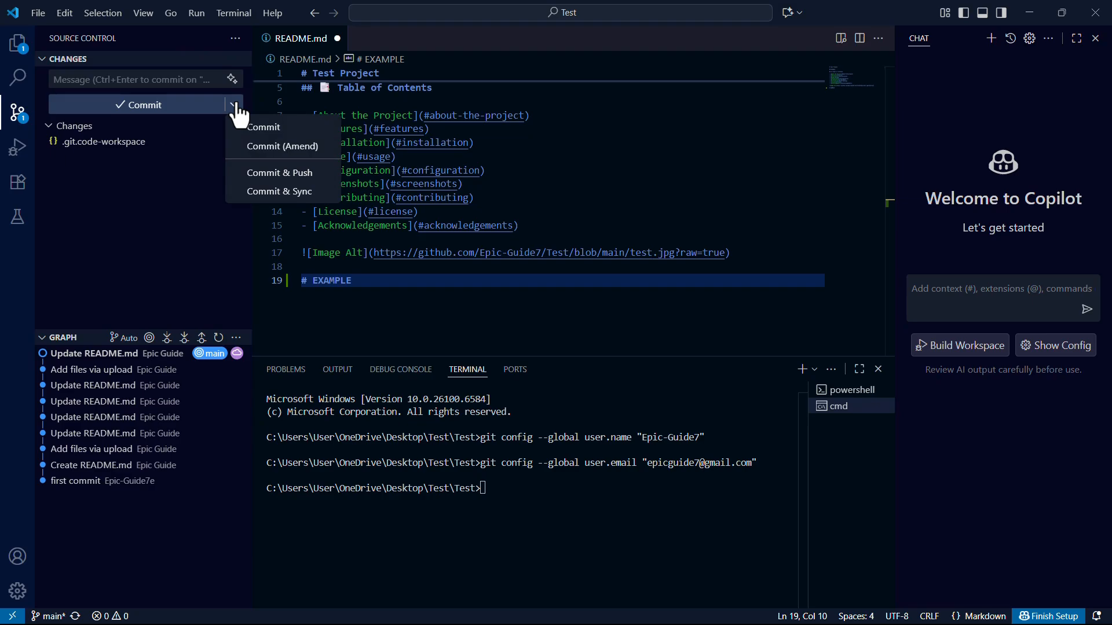
{"action": "left_click", "coordinate": [268, 173]}
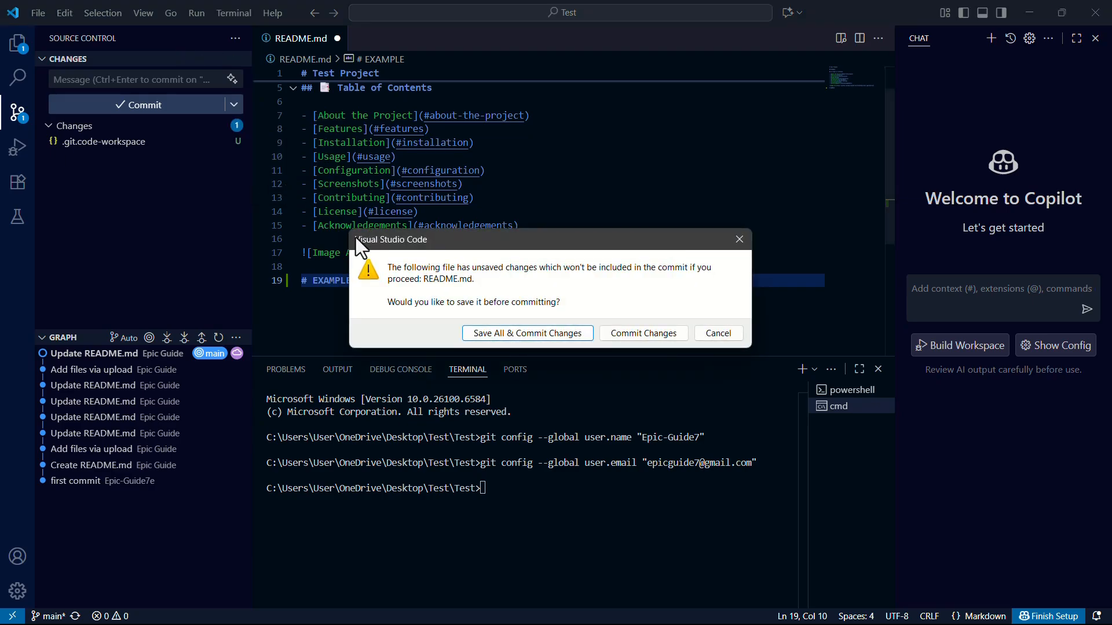
{"action": "left_click", "coordinate": [509, 333]}
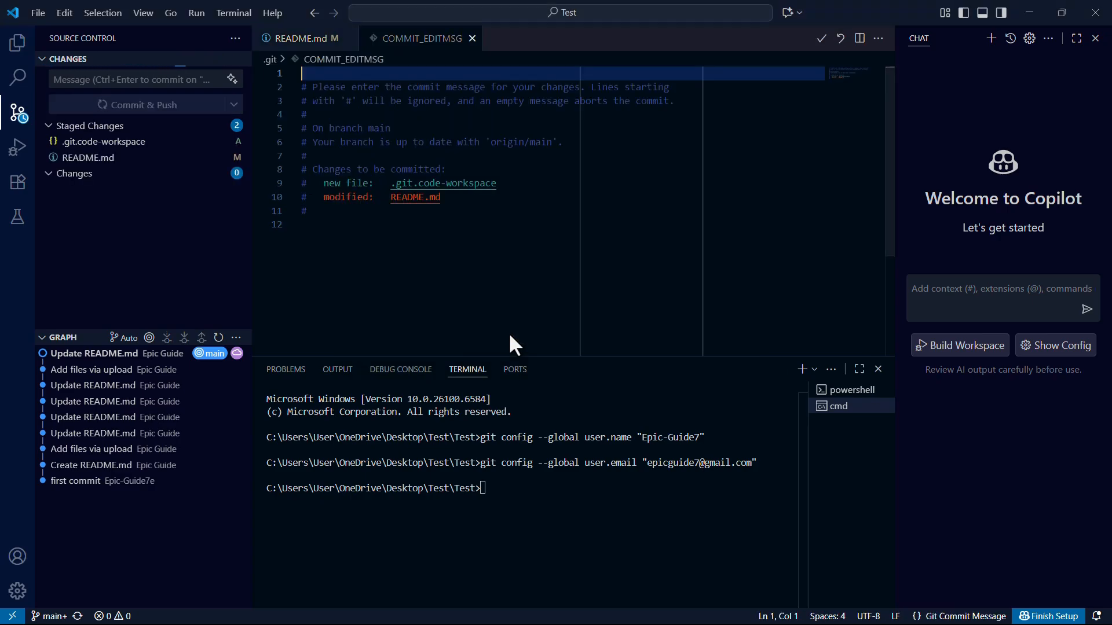
- Enter "First Changes" as the commit message, accept it, and save COMMIT_EDITMSG
{"action": "type", "text": "First Changes"}
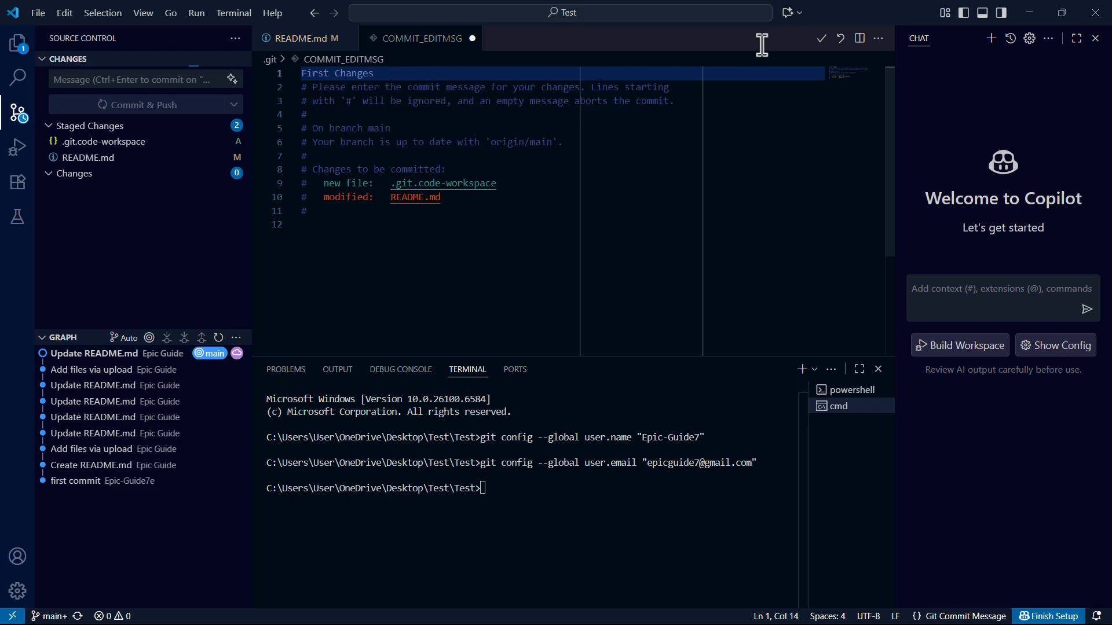
{"action": "left_click", "coordinate": [821, 38]}
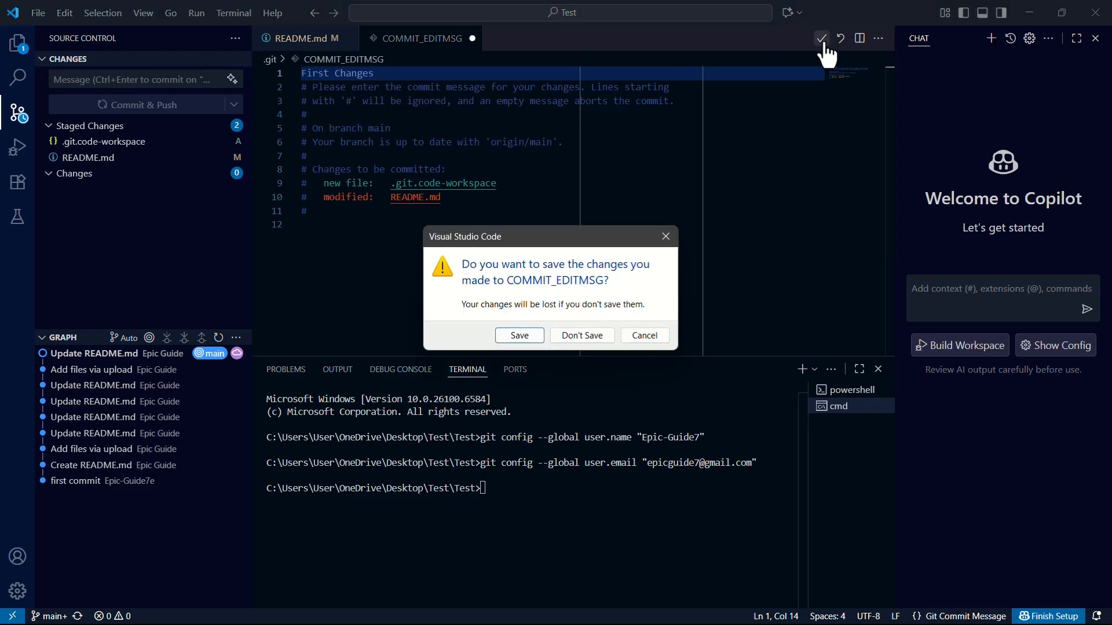
{"action": "left_click", "coordinate": [513, 335]}
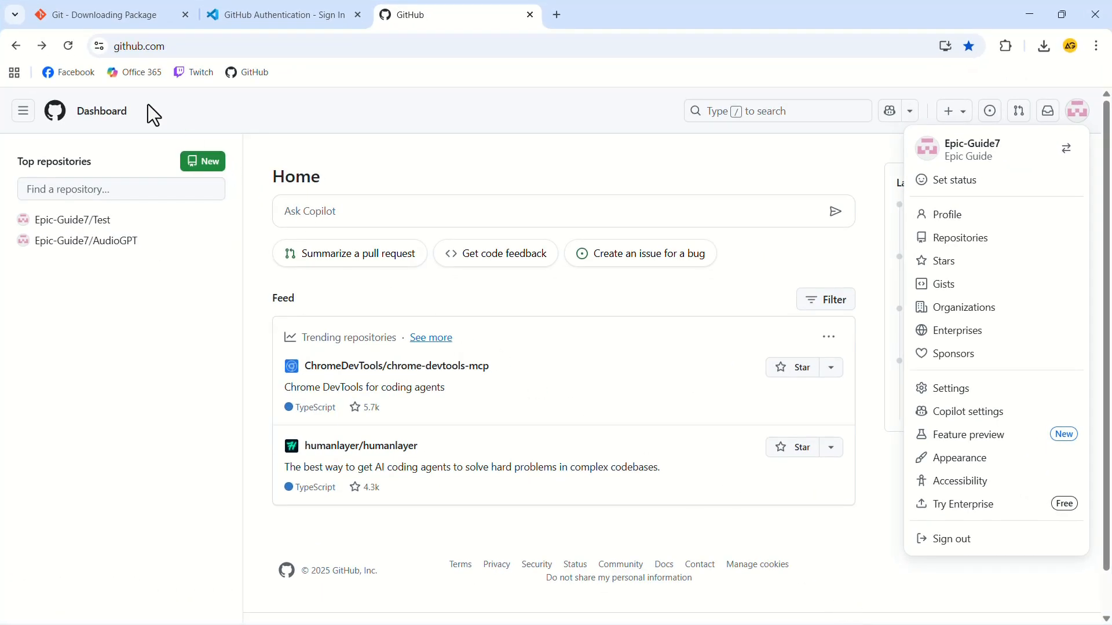
- Reload GitHub in the browser, open the Test repository from the account's repositories, and check the end of its README for the pushed heading
{"action": "left_click", "coordinate": [68, 46]}
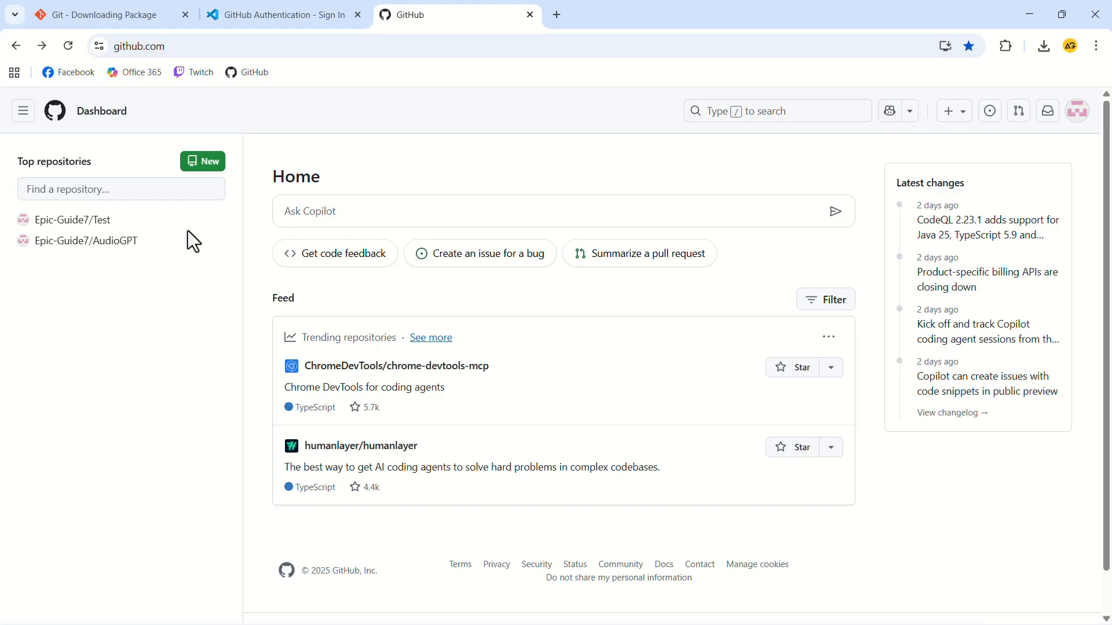
{"action": "left_click", "coordinate": [1078, 110]}
{"action": "left_click", "coordinate": [987, 239]}
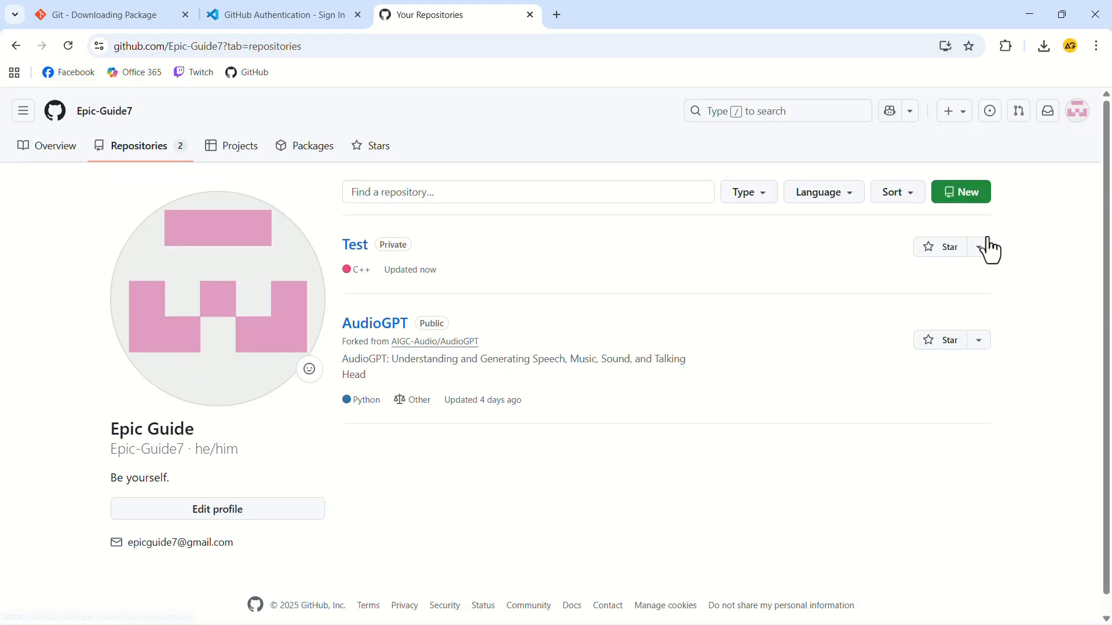
{"action": "left_click", "coordinate": [355, 246]}
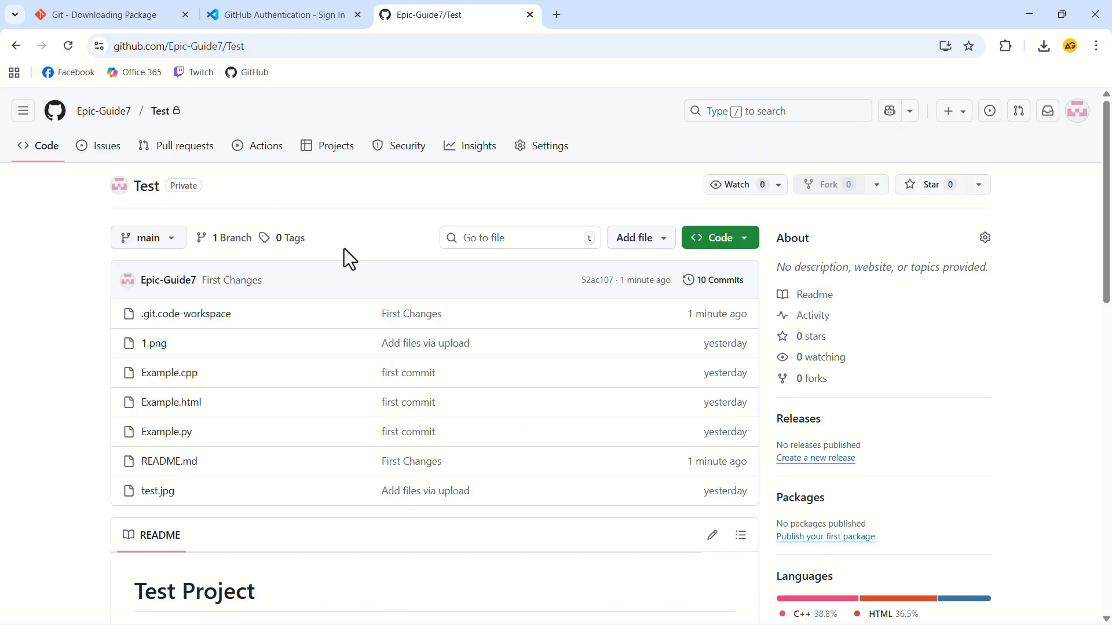
{"action": "scroll", "coordinate": [284, 317], "scroll_direction": "down", "scroll_amount": 13}
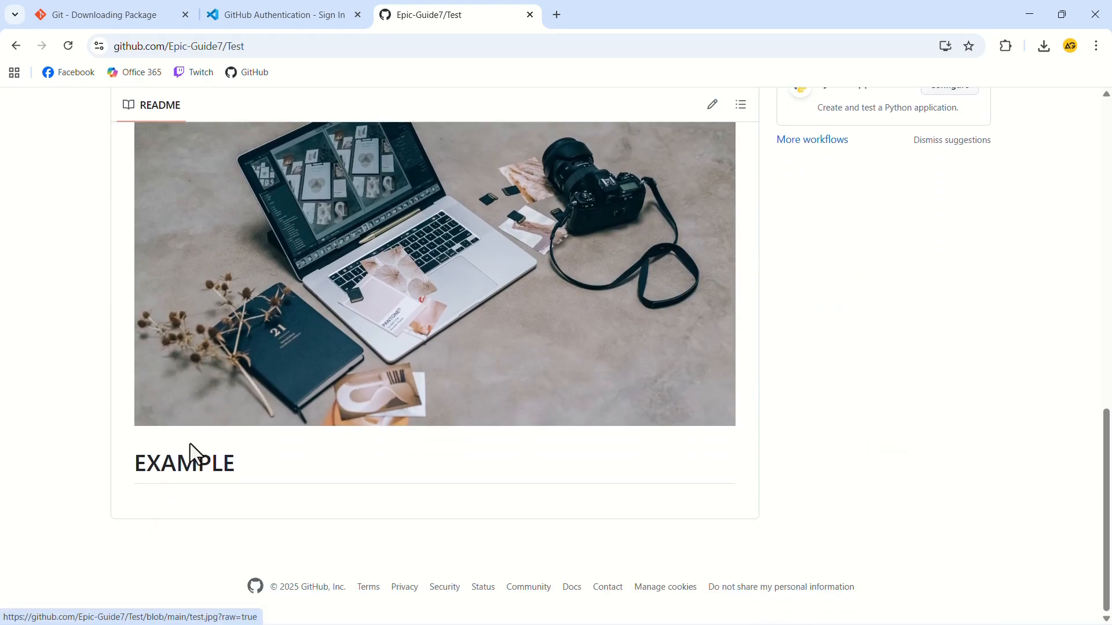